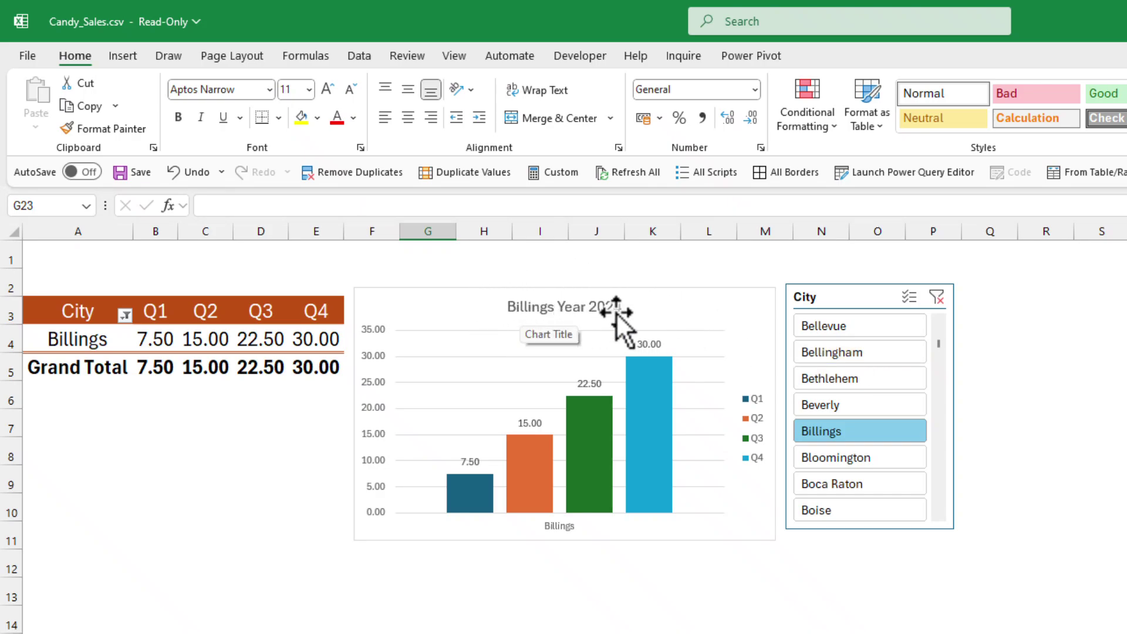
Use the City slicer to pick Bethlehem, then Bloomington, then Boca Raton.
{"action": "left_click", "coordinate": [858, 382]}
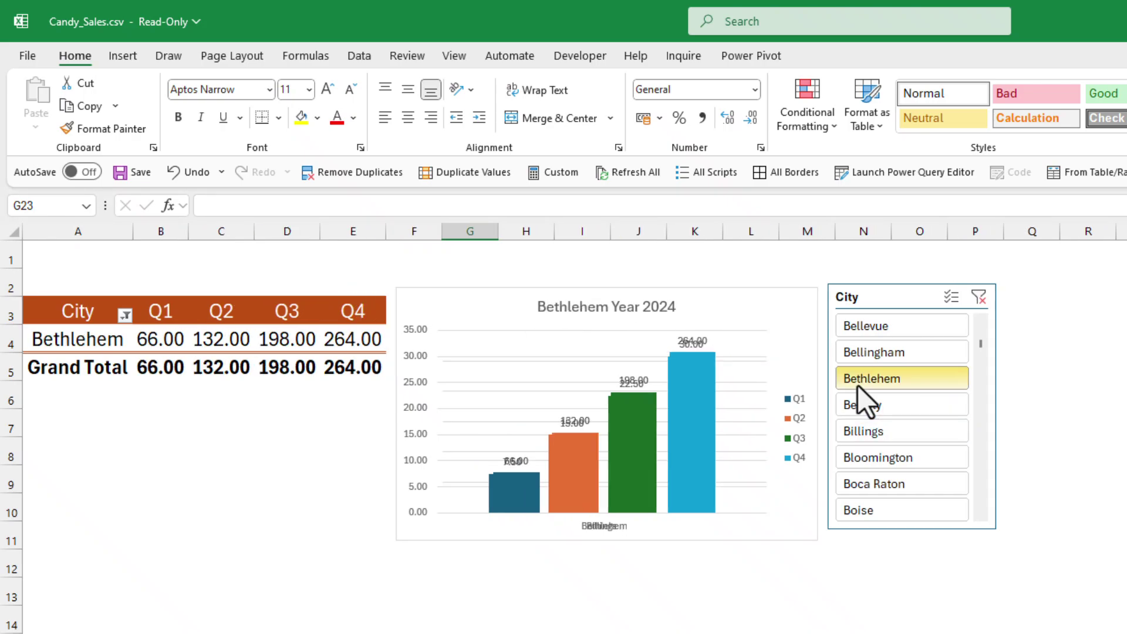
{"action": "left_click", "coordinate": [900, 456]}
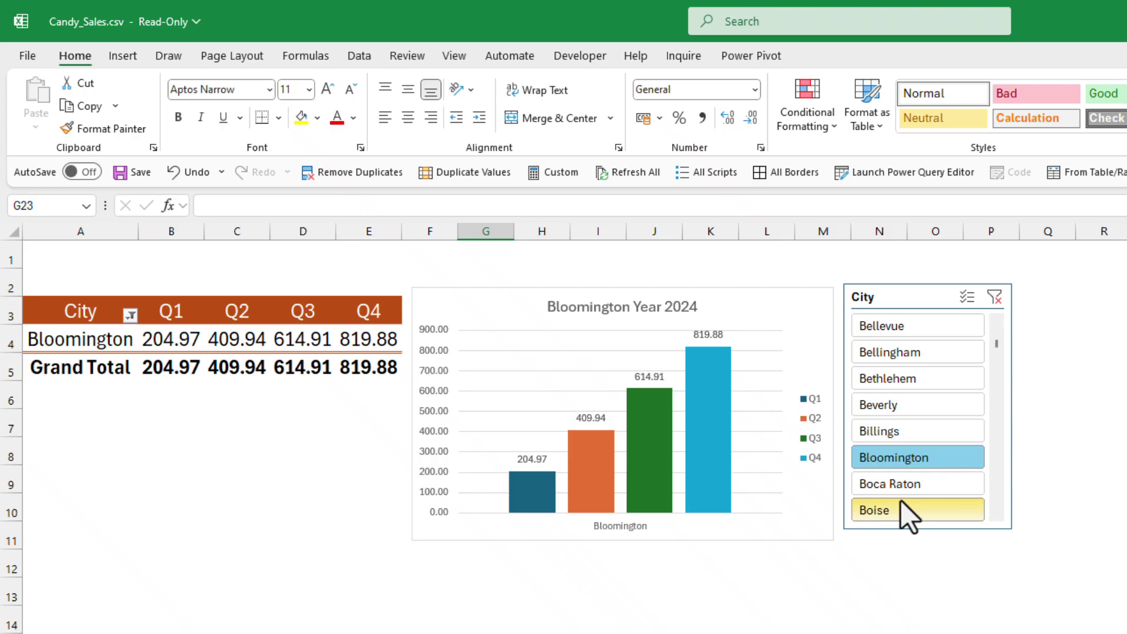
{"action": "left_click", "coordinate": [900, 486]}
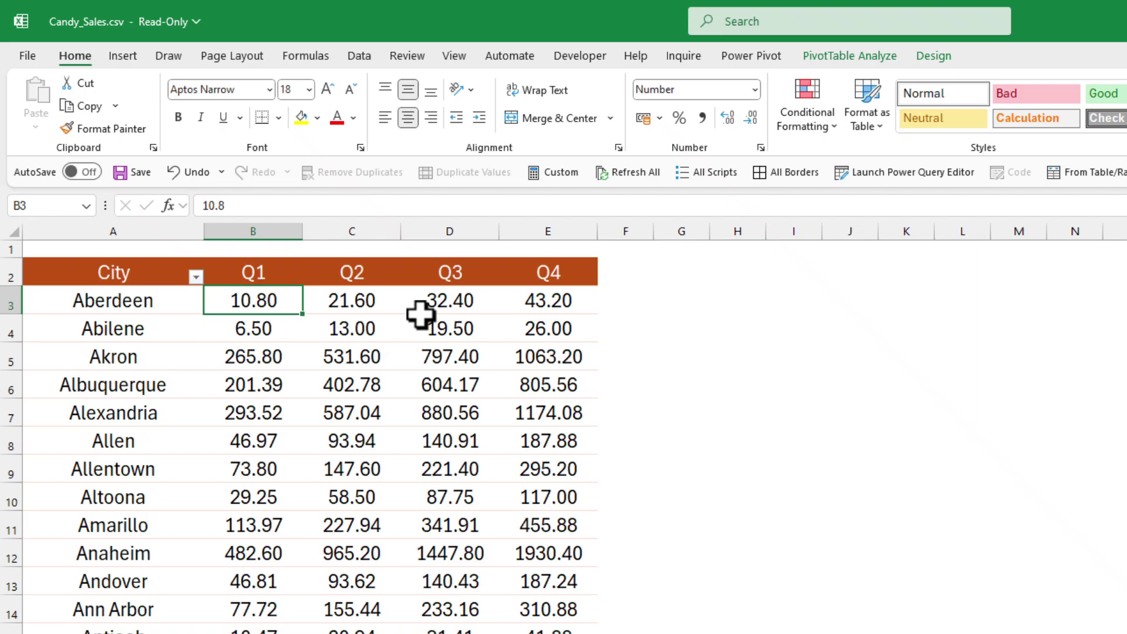
Bring up the full pivot table of cities, with Alexandria's Q2 at 587.04 and Anaheim's Q4 at 1930.40.
{"action": "mouse_move", "coordinate": [400, 409]}
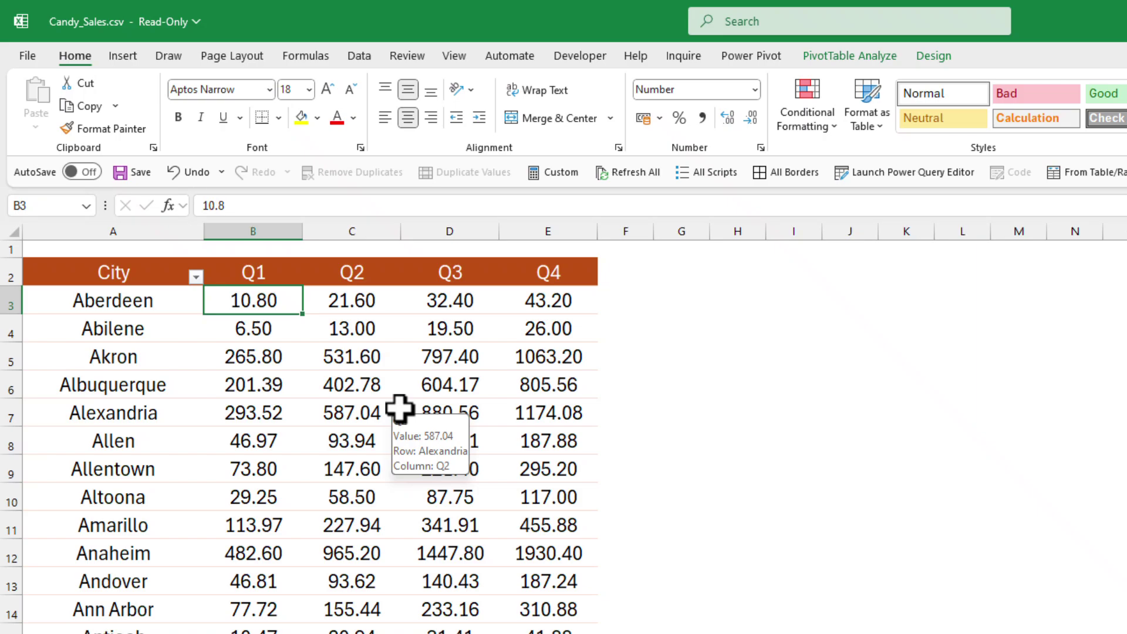
Insert a clustered column pivot chart from Recommended Charts.
{"action": "left_click", "coordinate": [130, 53]}
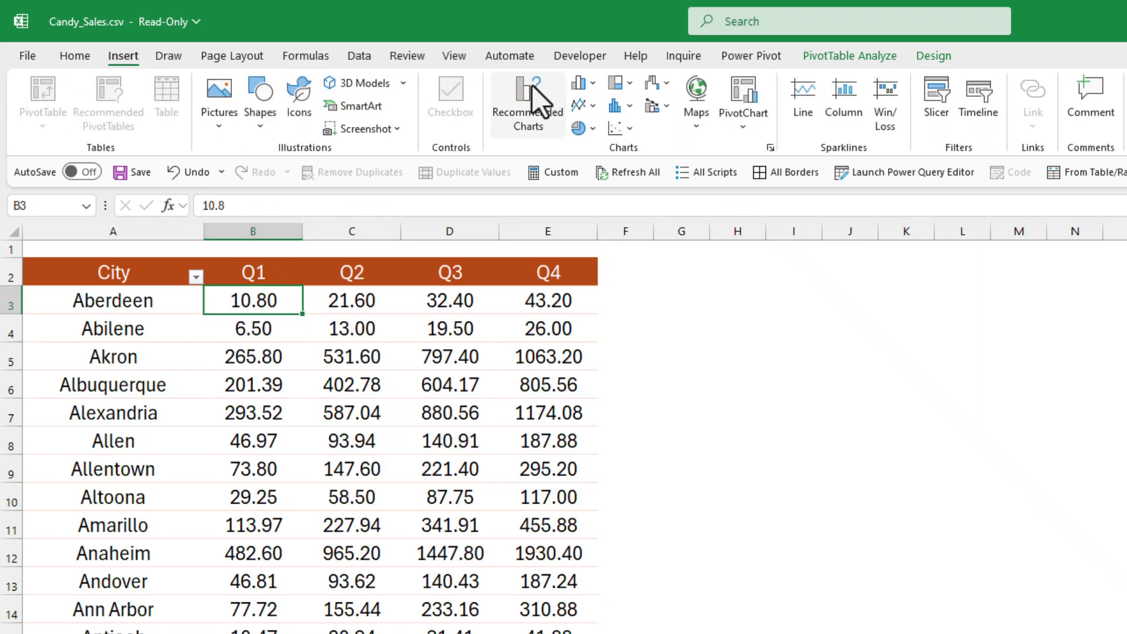
{"action": "left_click", "coordinate": [531, 97]}
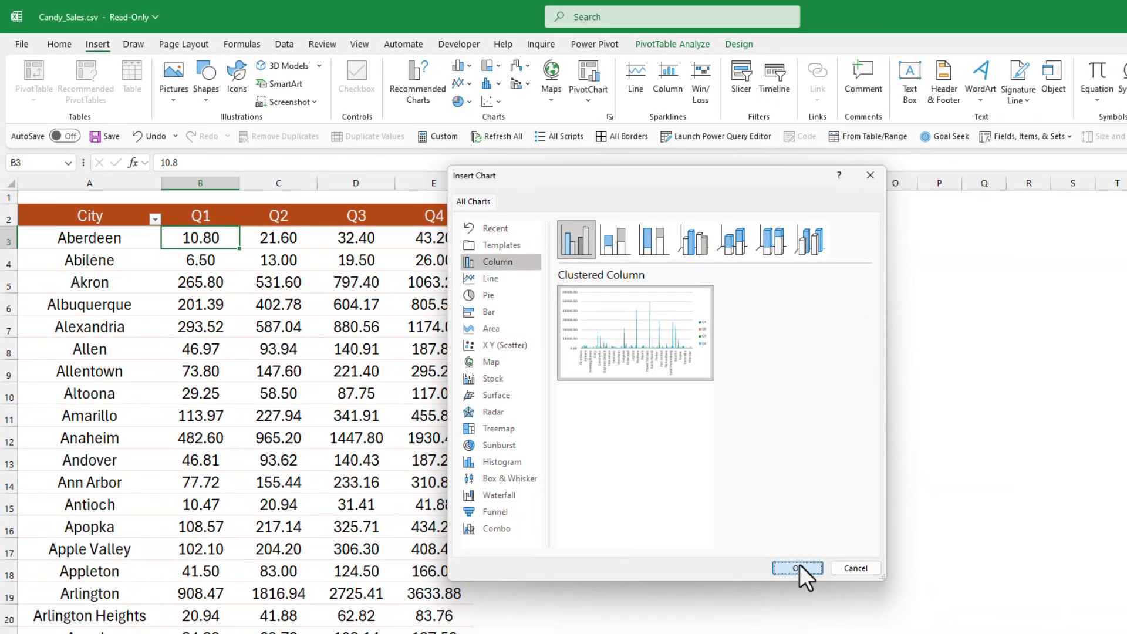
{"action": "left_click", "coordinate": [797, 568]}
Move and enlarge the chart, hide all its field buttons, and select cell A2.
{"action": "left_click_drag", "start_coordinate": [788, 428], "coordinate": [801, 349]}
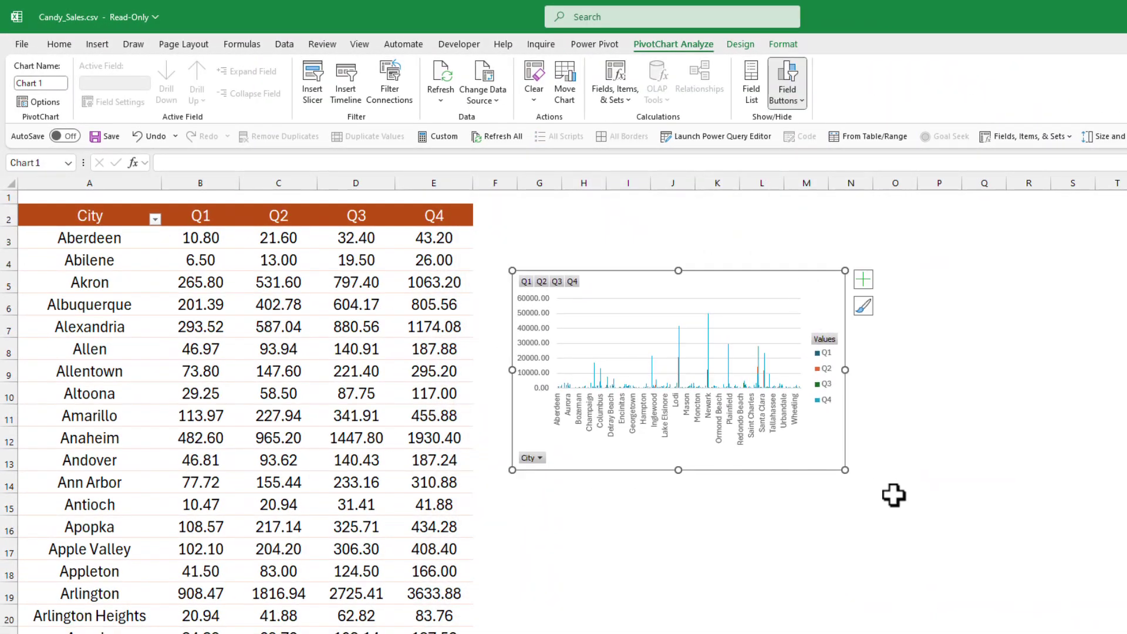
{"action": "left_click_drag", "start_coordinate": [845, 469], "coordinate": [934, 556]}
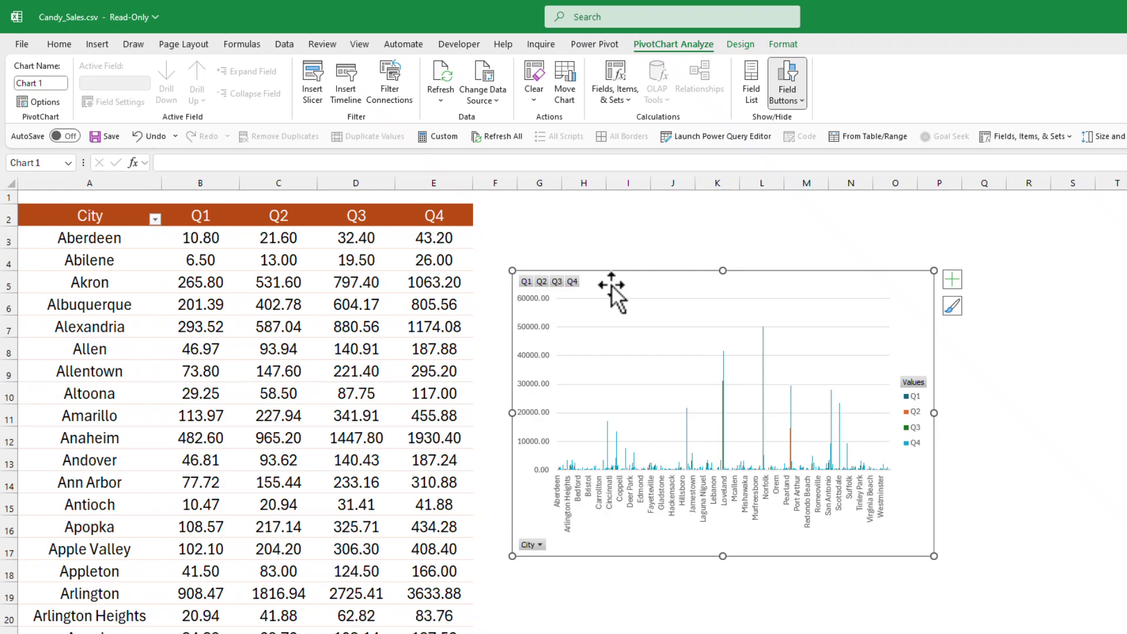
{"action": "right_click", "coordinate": [574, 284]}
{"action": "left_click", "coordinate": [642, 443]}
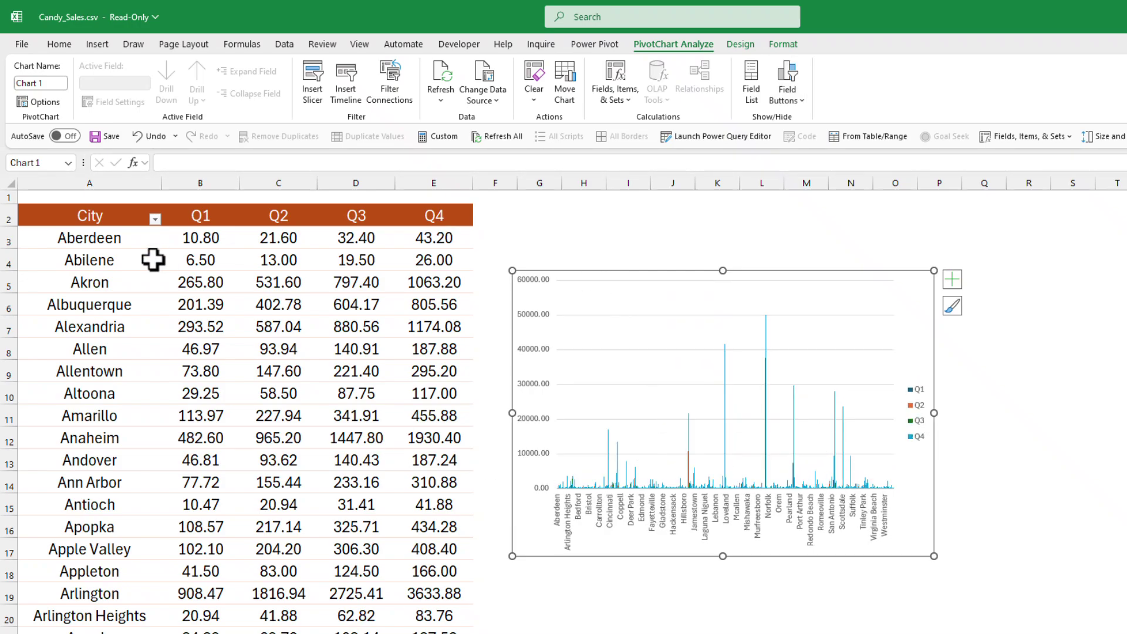
{"action": "left_click", "coordinate": [99, 221]}
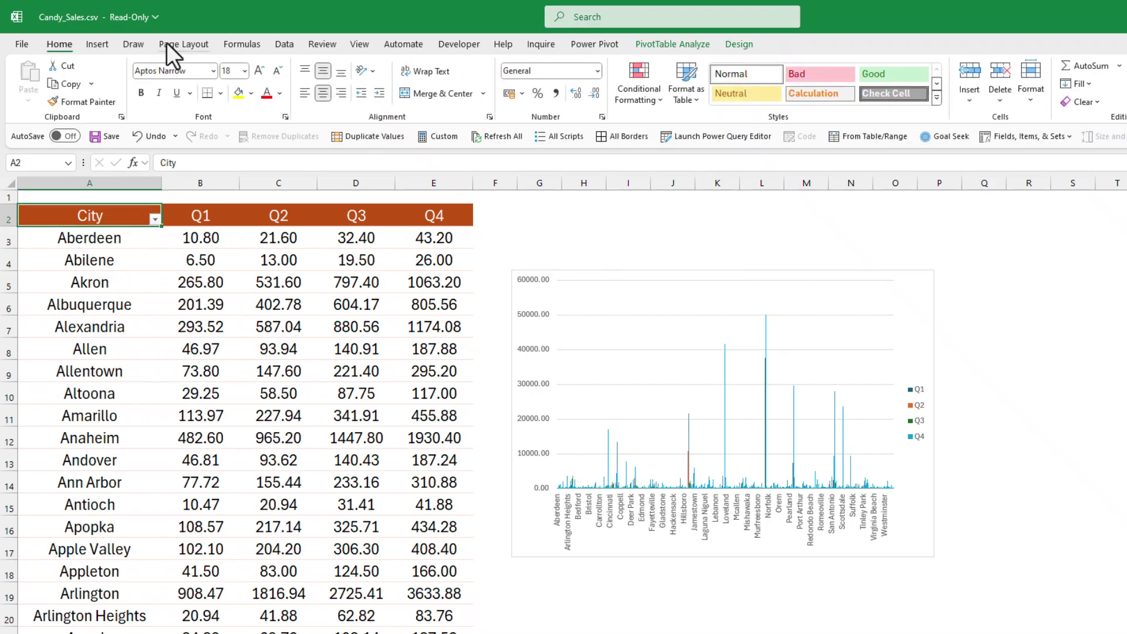
Insert a City slicer and drag it to the right of the pivot chart.
{"action": "left_click", "coordinate": [97, 45]}
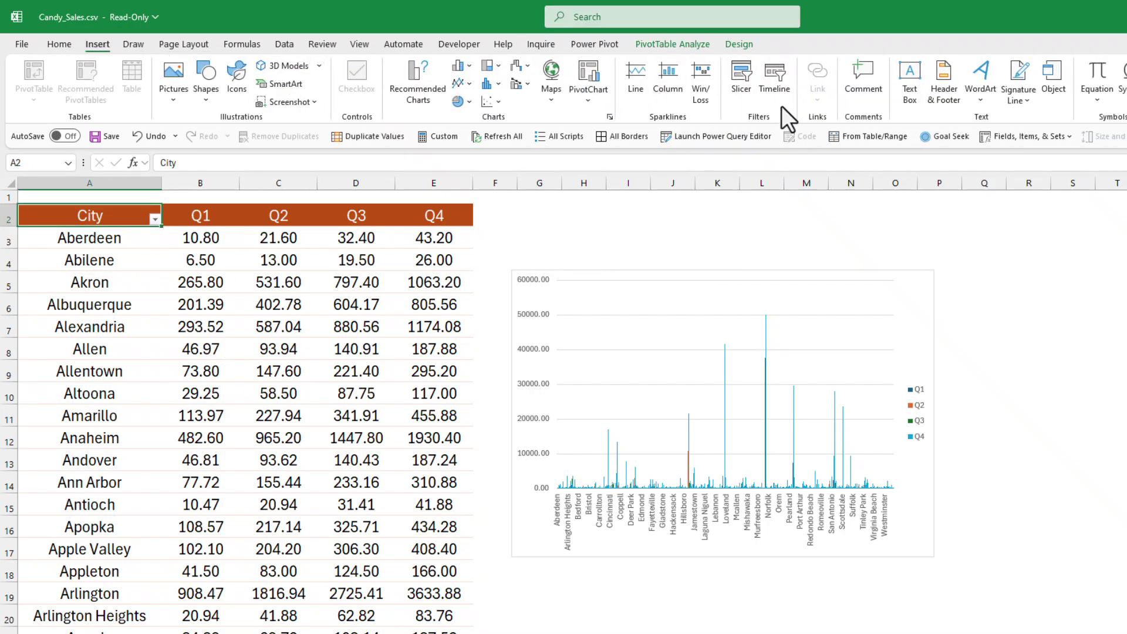
{"action": "left_click", "coordinate": [742, 82]}
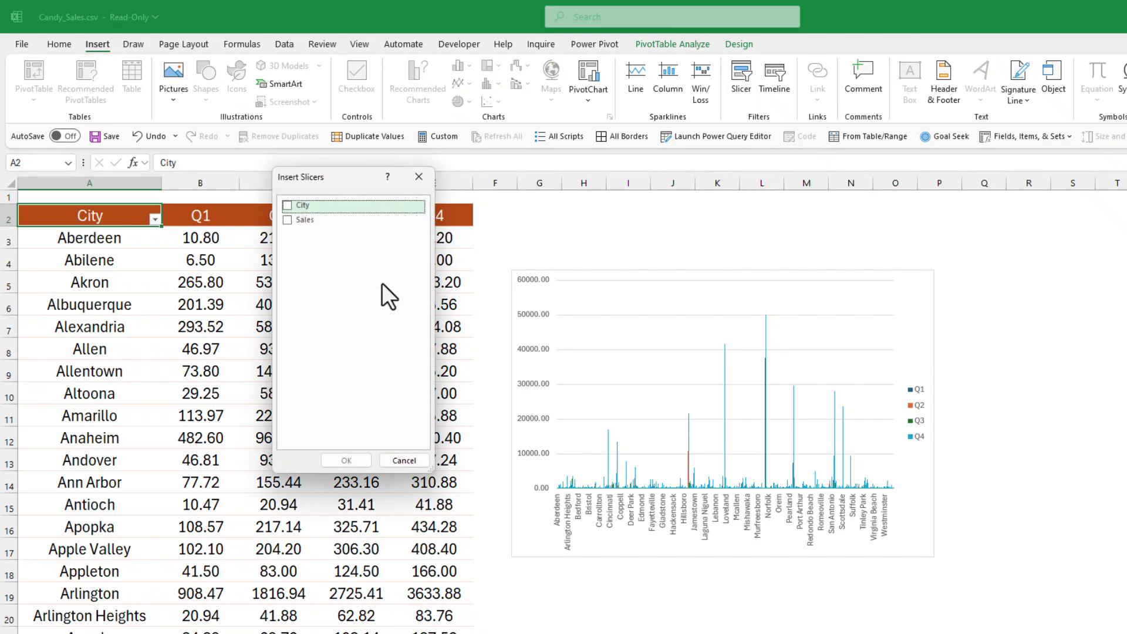
{"action": "left_click", "coordinate": [287, 206]}
{"action": "left_click", "coordinate": [347, 460]}
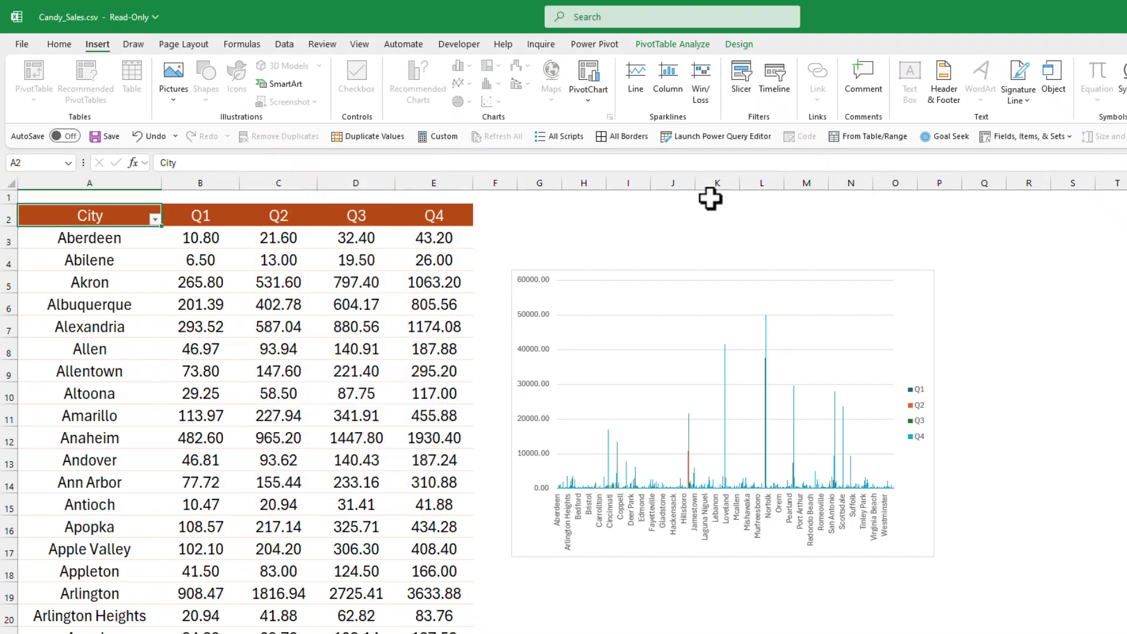
{"action": "left_click_drag", "start_coordinate": [744, 357], "coordinate": [1000, 283]}
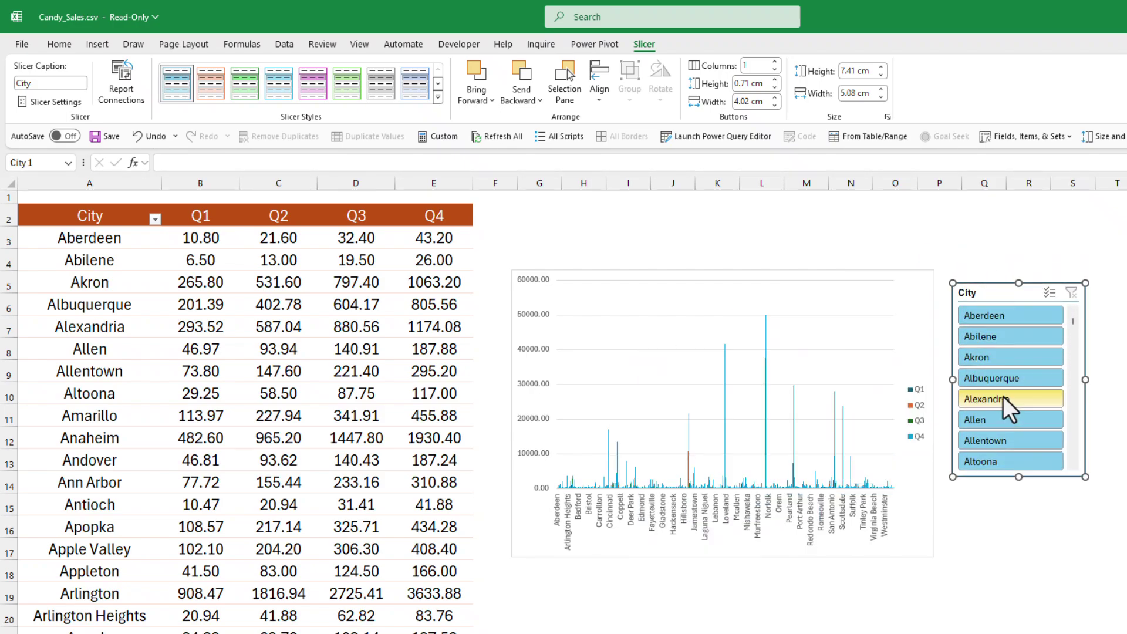
Turn on the pivot chart's Chart Title element, then select cell P3.
{"action": "left_click", "coordinate": [932, 293]}
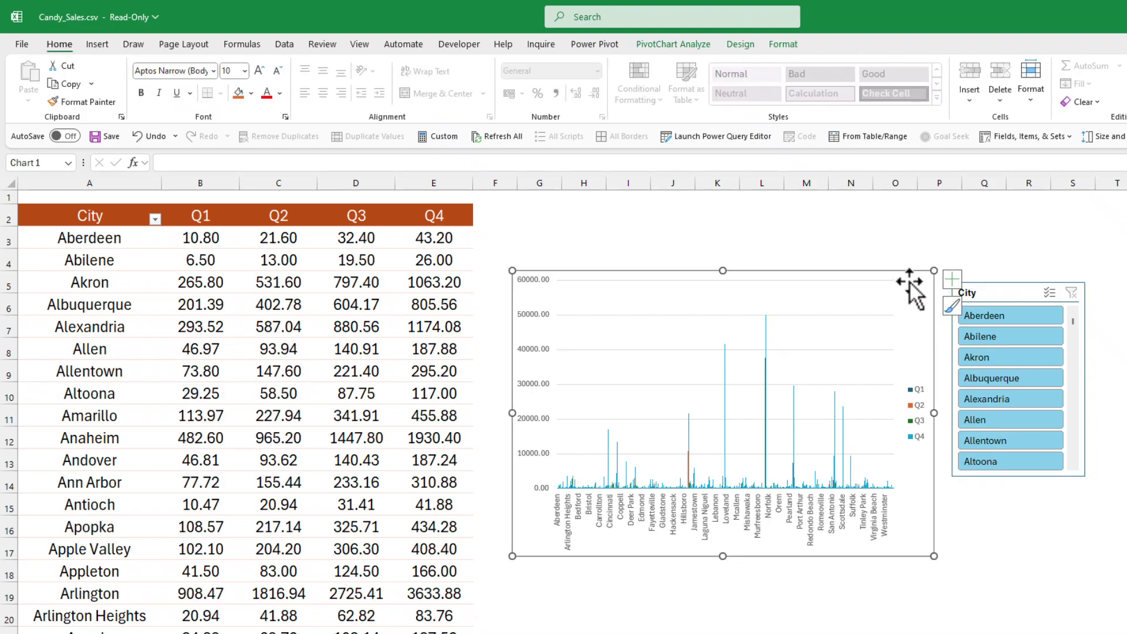
{"action": "left_click", "coordinate": [950, 282]}
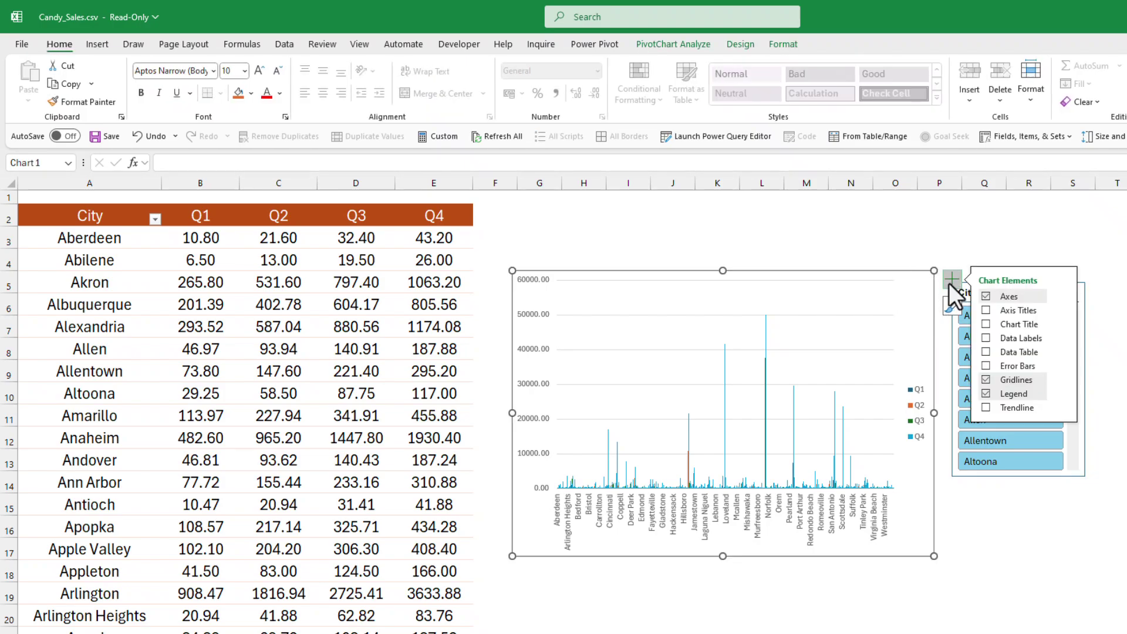
{"action": "left_click", "coordinate": [985, 324]}
{"action": "left_click", "coordinate": [937, 232]}
Step the slicer through Abilene, Akron and Albuquerque to Alexandria.
{"action": "left_click", "coordinate": [998, 335]}
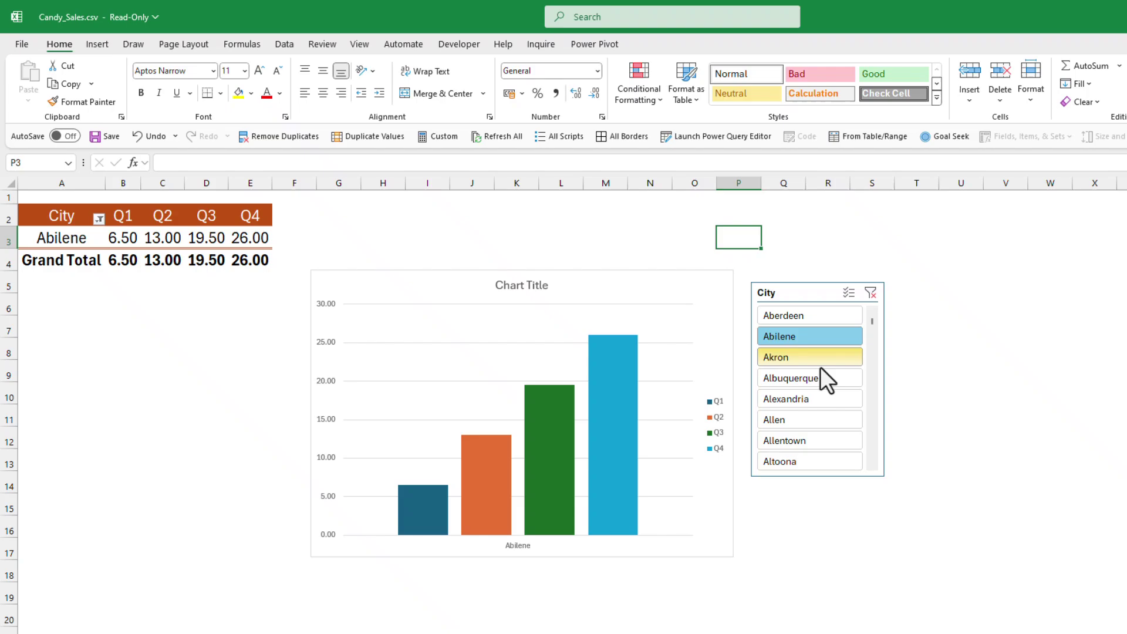
{"action": "left_click", "coordinate": [819, 363]}
{"action": "left_click", "coordinate": [847, 376]}
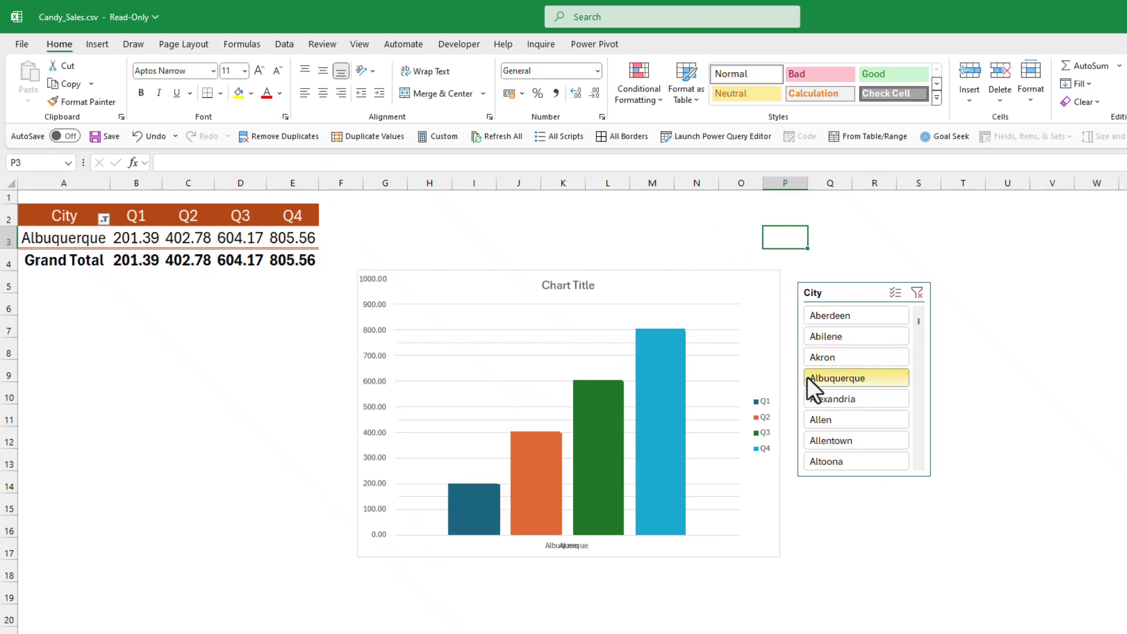
{"action": "left_click", "coordinate": [819, 401]}
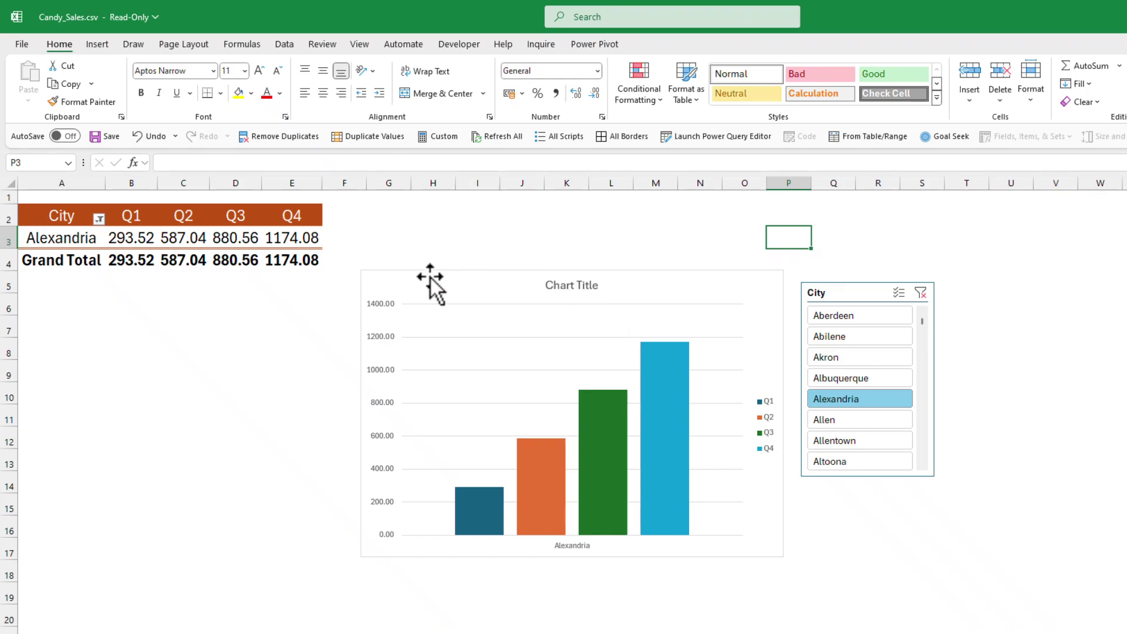
Link the chart title to cell A3 with the formula =YT!$A$3.
{"action": "left_click", "coordinate": [560, 286]}
{"action": "left_click", "coordinate": [173, 163]}
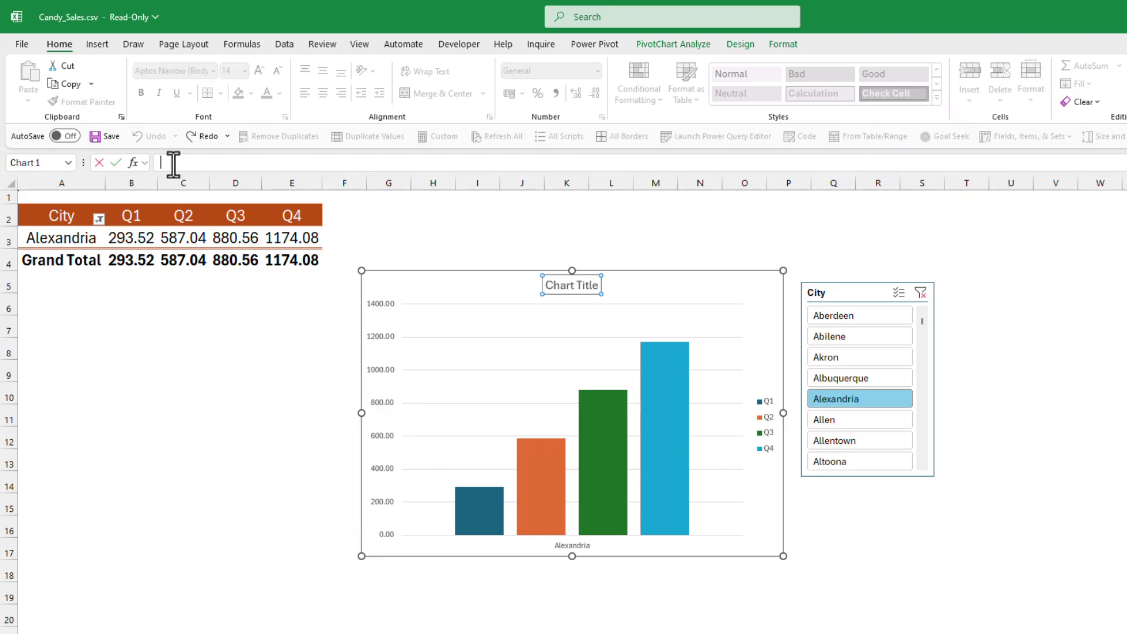
{"action": "type", "text": "="}
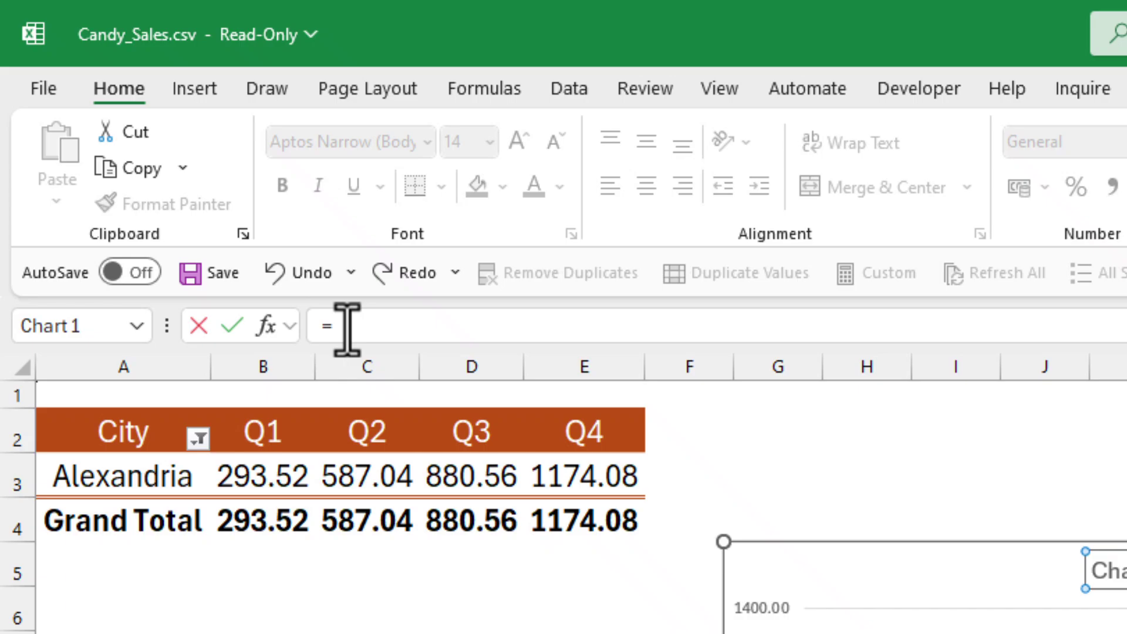
{"action": "left_click", "coordinate": [103, 478]}
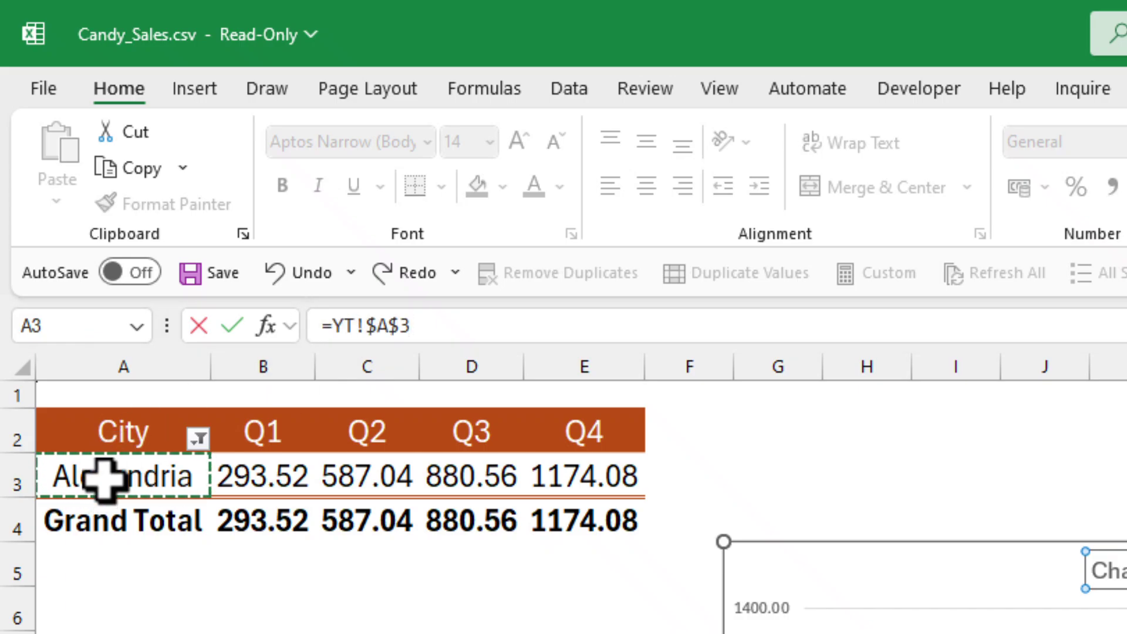
{"action": "key", "text": "Return"}
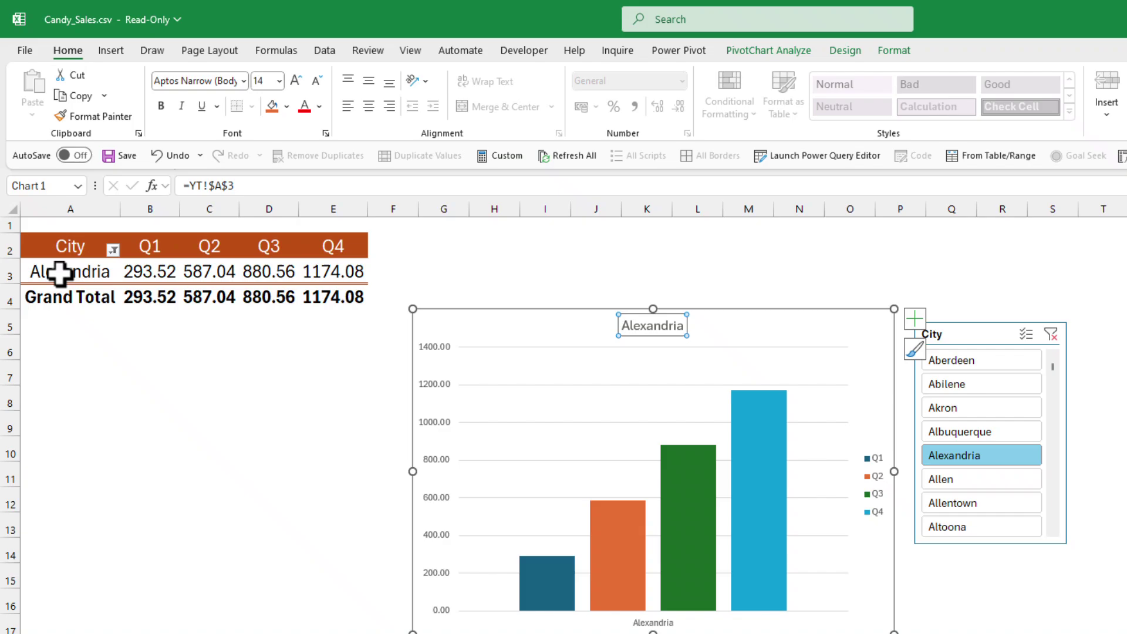
Test the linked title by filtering to Albuquerque, Akron, then Abilene, and reselect the title.
{"action": "left_click", "coordinate": [931, 405]}
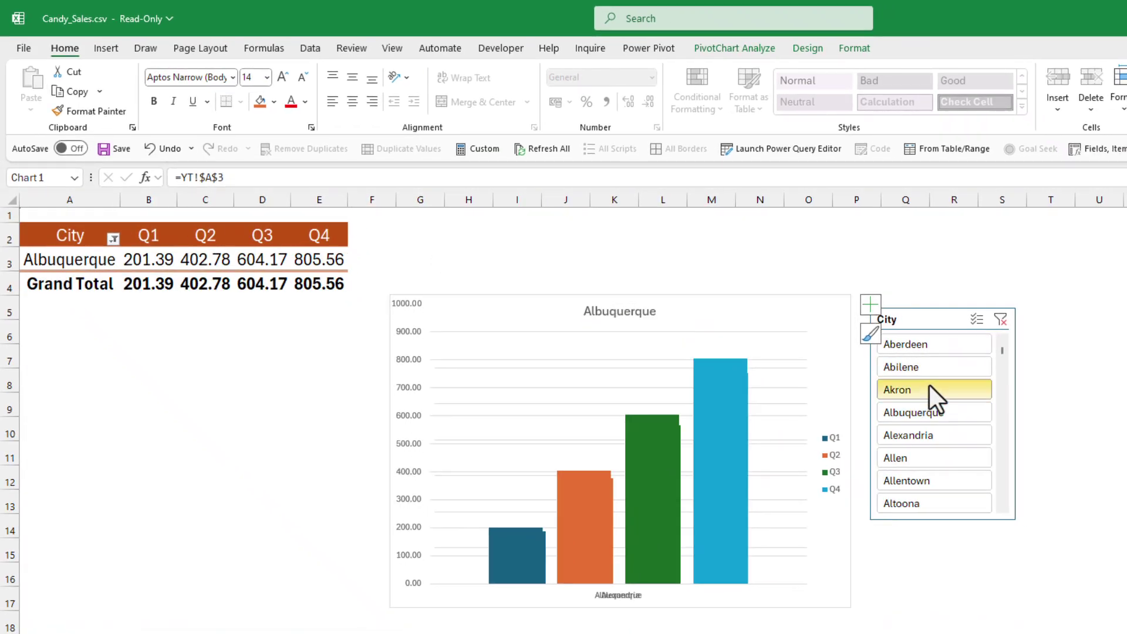
{"action": "left_click", "coordinate": [929, 388]}
{"action": "left_click", "coordinate": [923, 363]}
{"action": "left_click", "coordinate": [587, 311]}
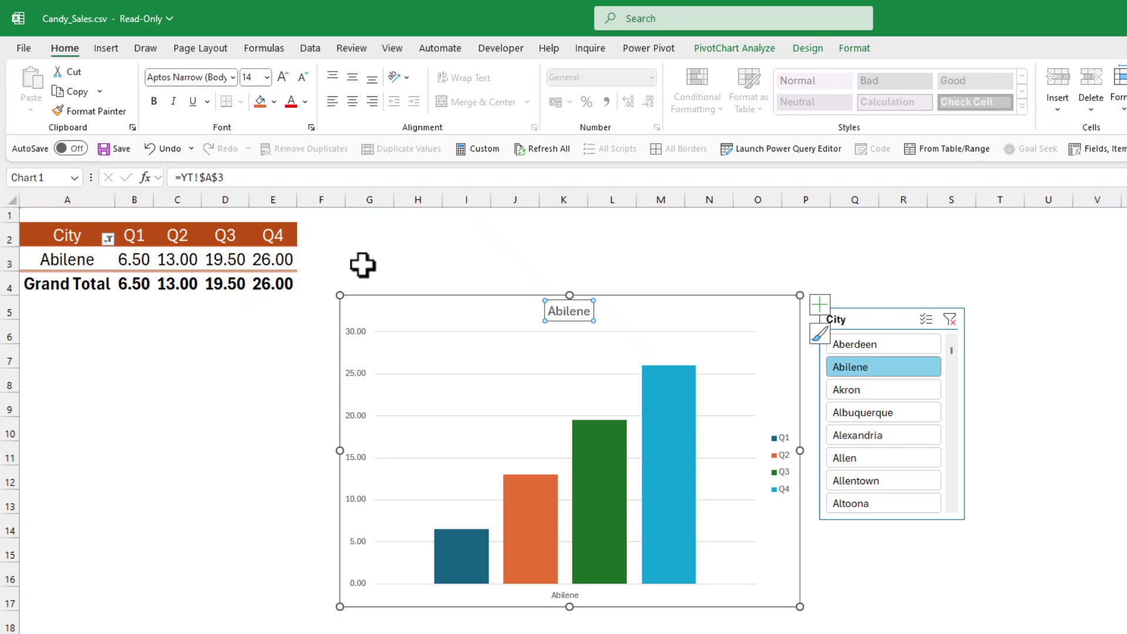
{"action": "left_click", "coordinate": [294, 176]}
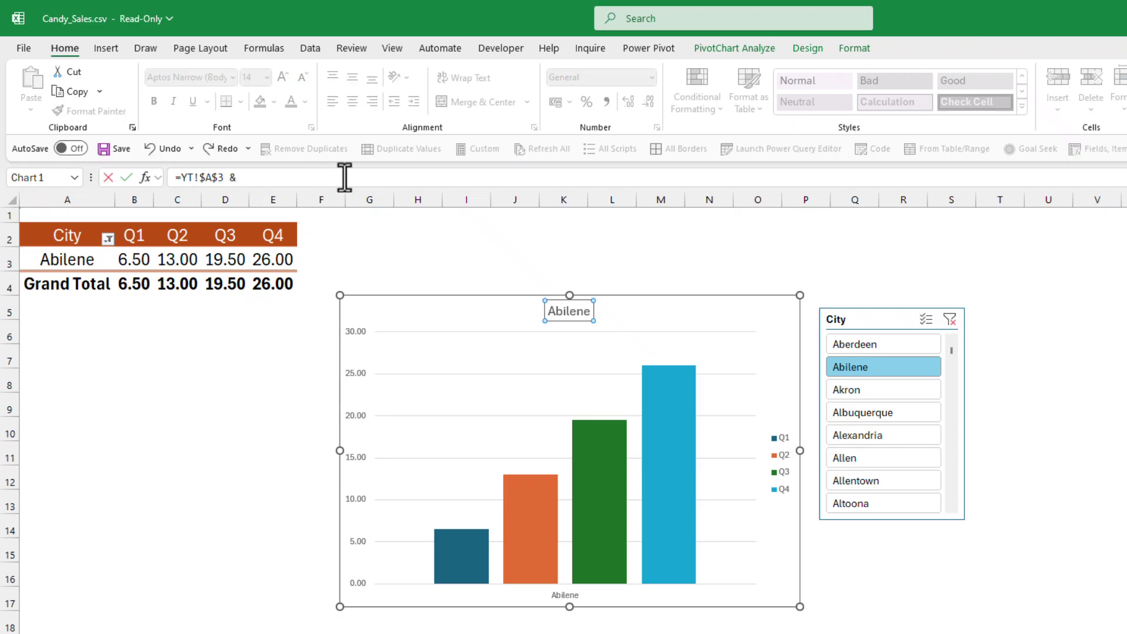
{"action": "type", "text": "&\" ASD"}
{"action": "key", "text": "Return"}
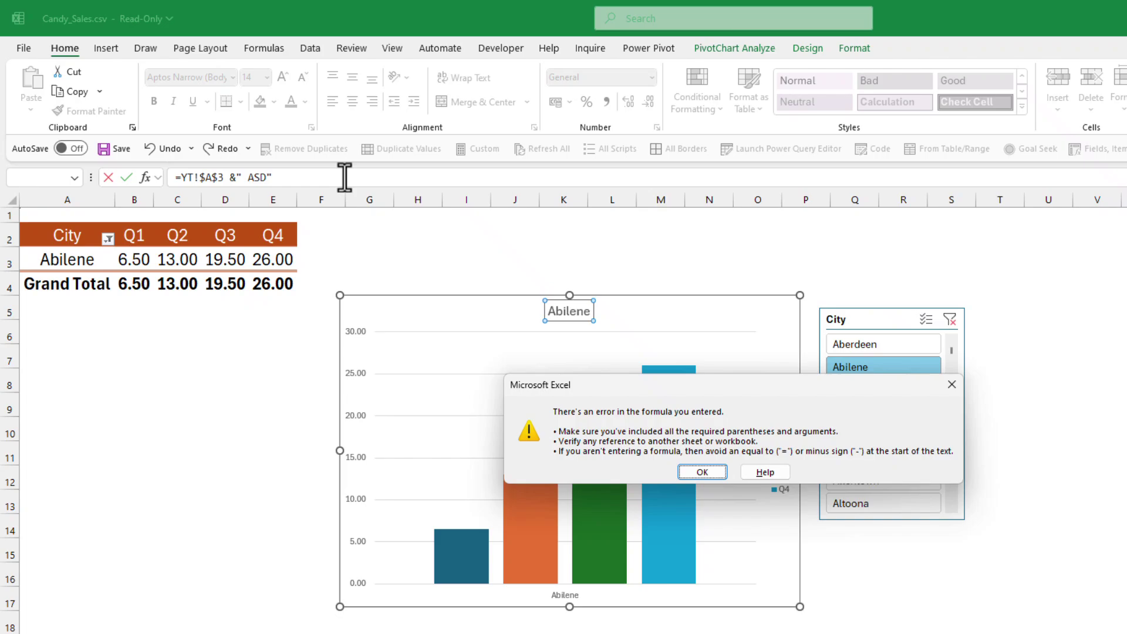
{"action": "key", "text": "Return"}
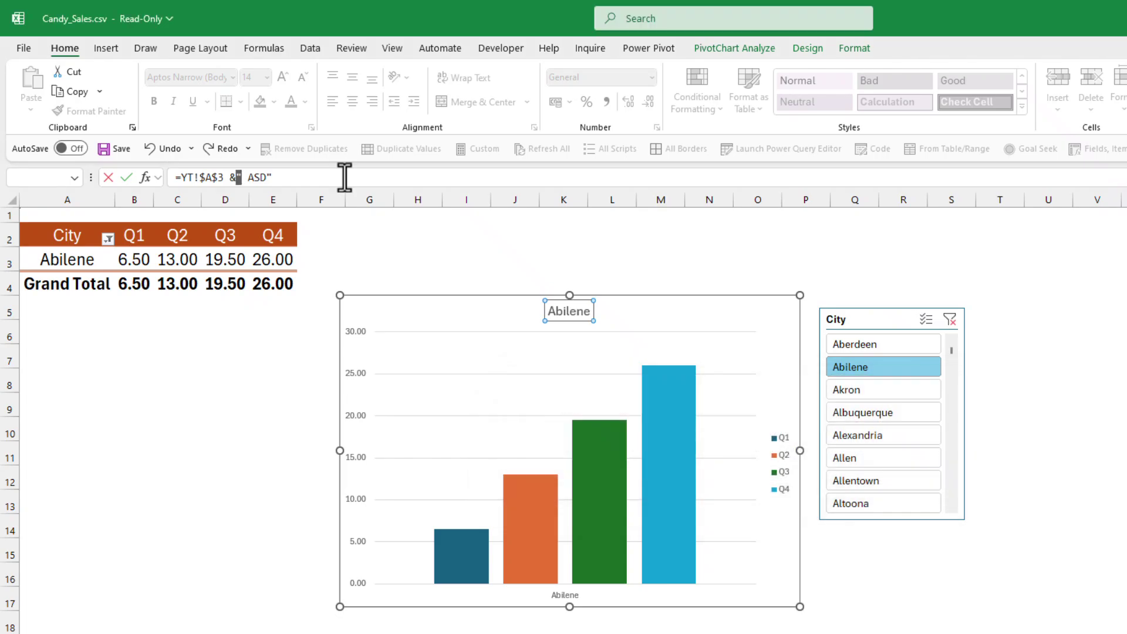
{"action": "key", "text": "Escape"}
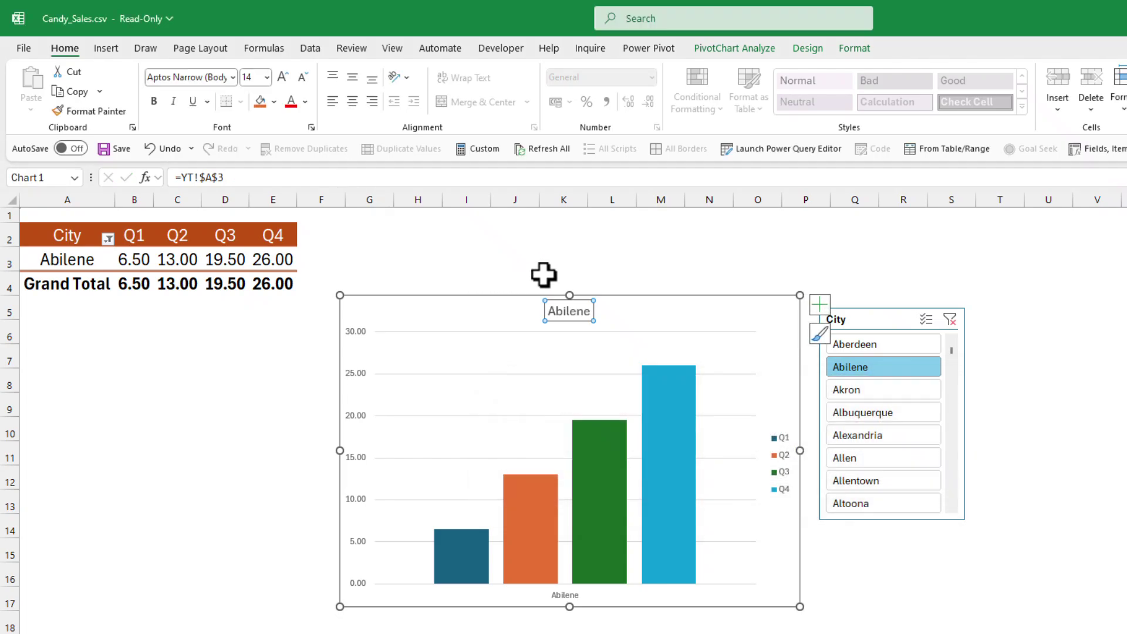
Enter =A3 in helper cell J3 so it shows Abilene.
{"action": "left_click", "coordinate": [509, 264]}
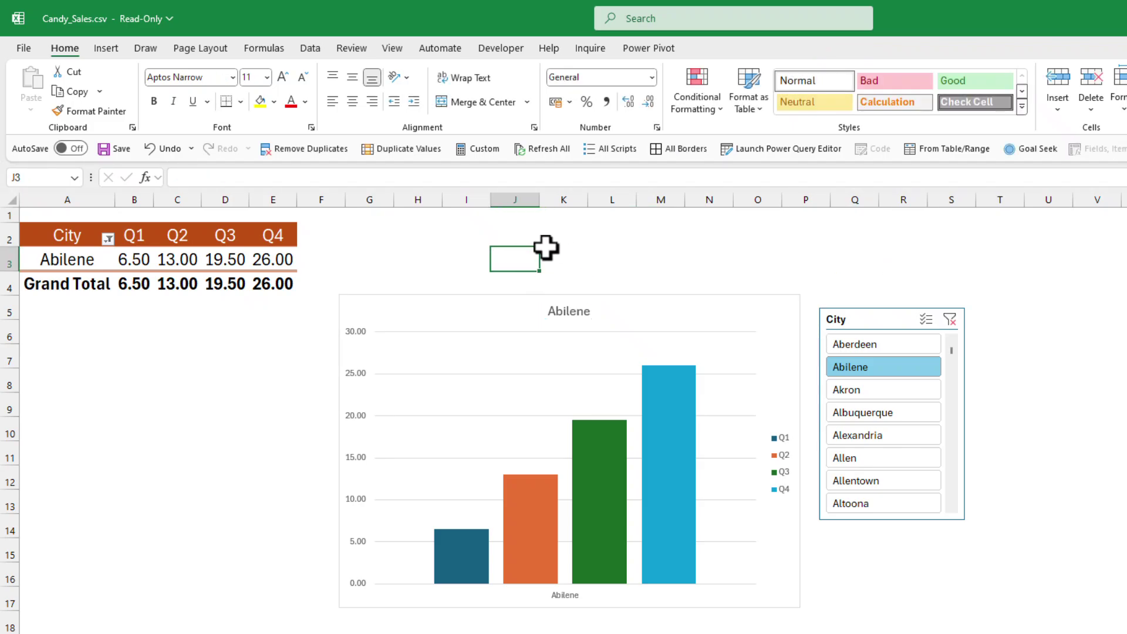
{"action": "type", "text": "="}
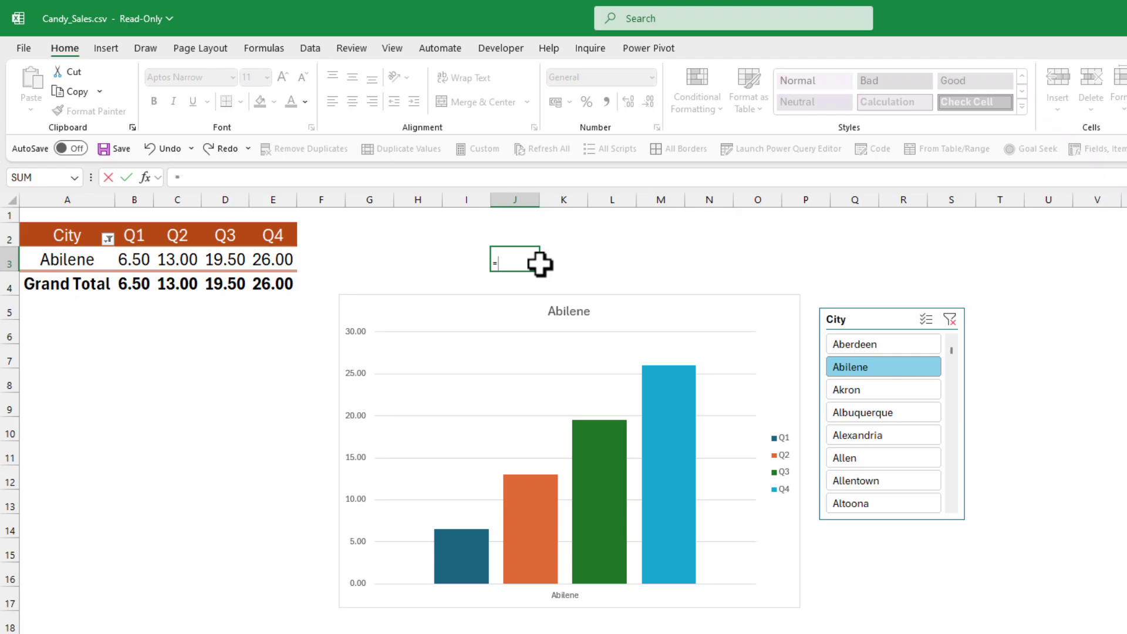
{"action": "key", "text": "Left"}
{"action": "key", "text": "Left"}
{"action": "key", "text": "Left"}
{"action": "key", "text": "Left"}
{"action": "key", "text": "Left"}
{"action": "key", "text": "Left"}
{"action": "key", "text": "Left"}
{"action": "key", "text": "Left"}
{"action": "key", "text": "Left"}
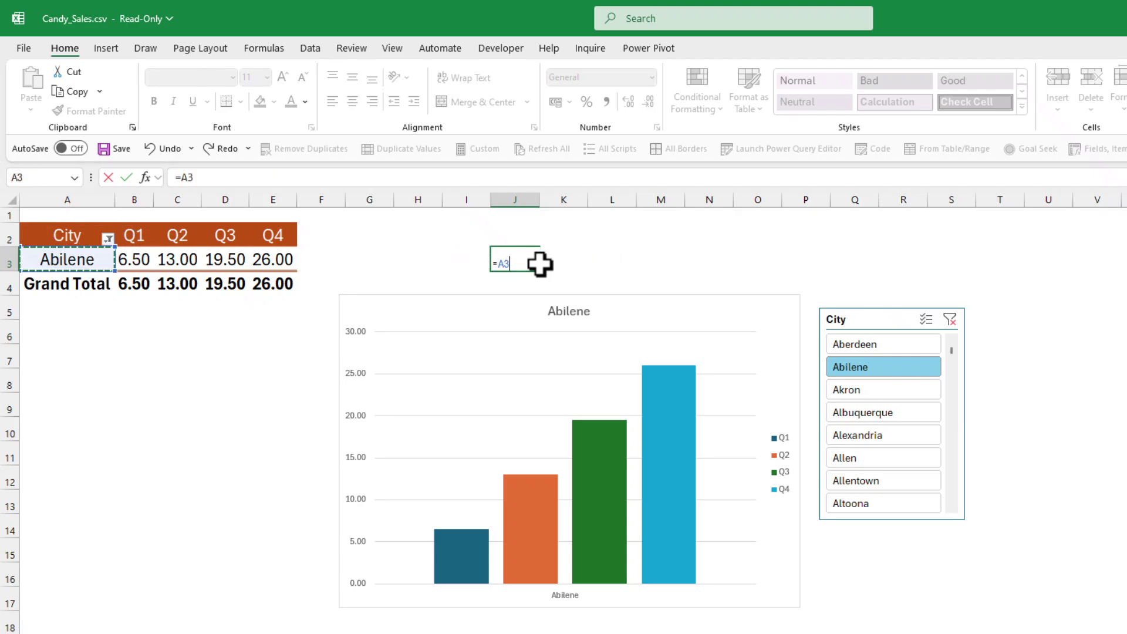
{"action": "key", "text": "ctrl+Return"}
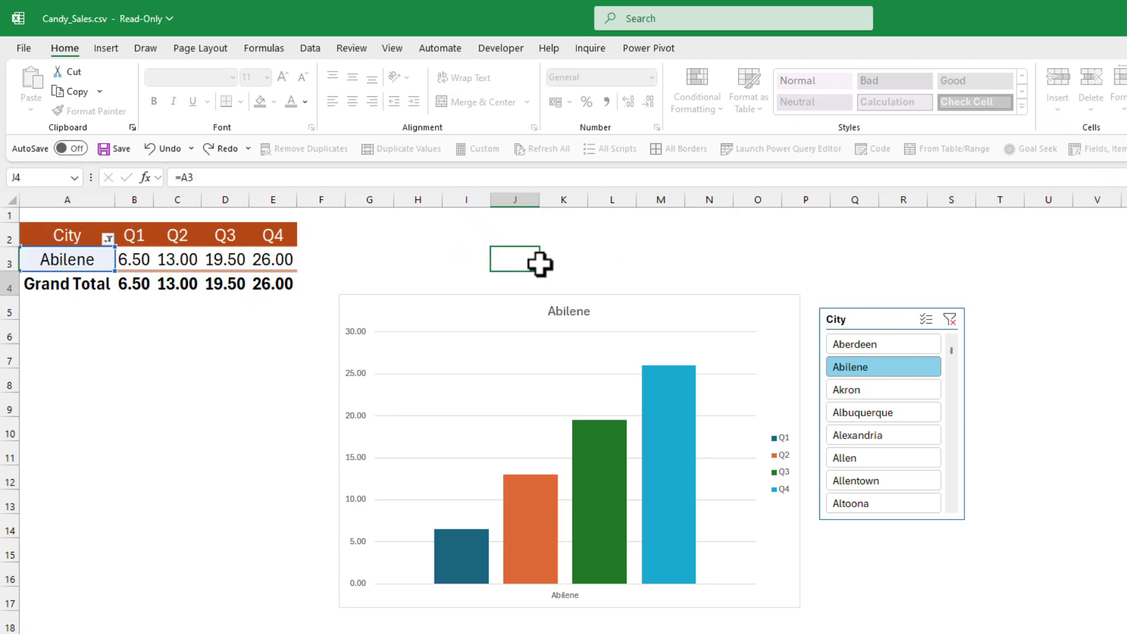
Start appending '&' to J3's formula, then cancel the edit.
{"action": "key", "text": "F2"}
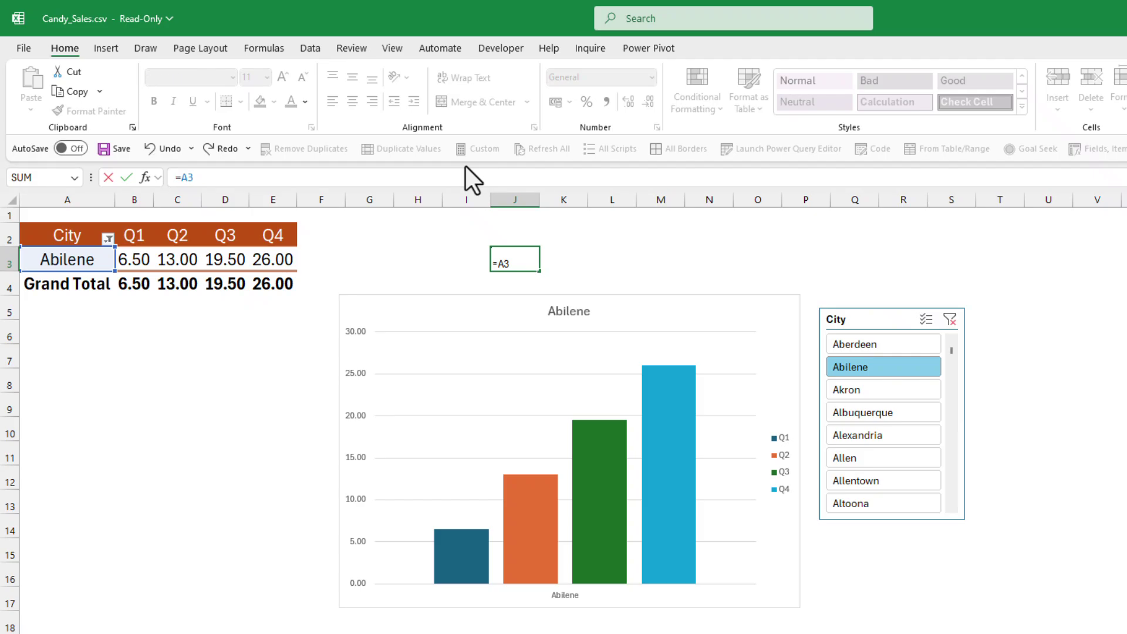
{"action": "type", "text": "&"}
{"action": "key", "text": "shift+space"}
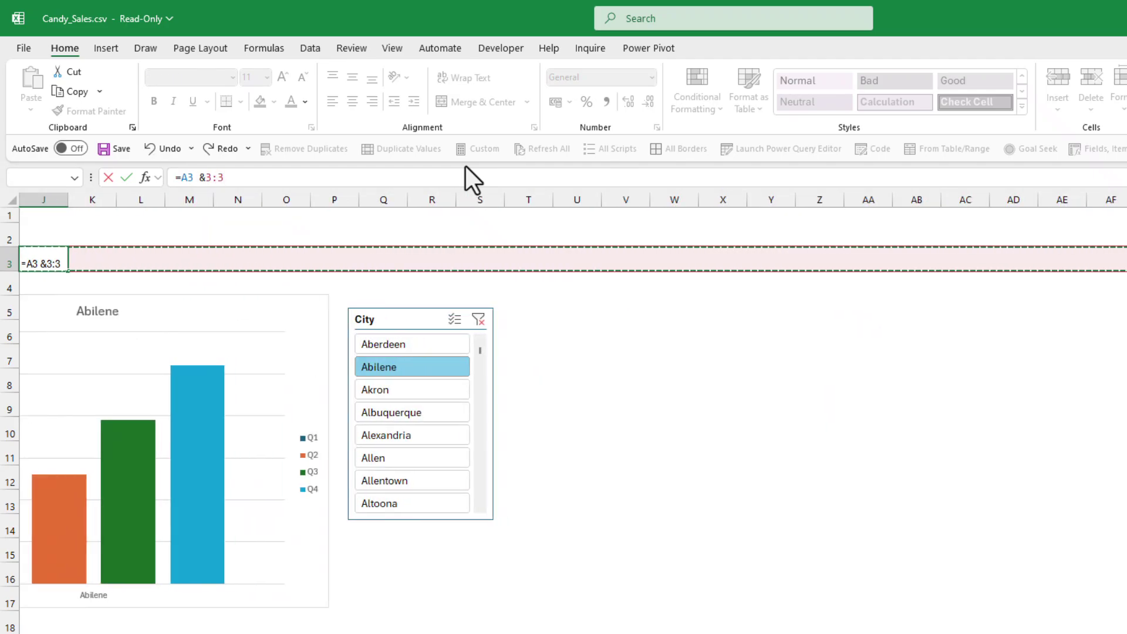
{"action": "key", "text": "Escape"}
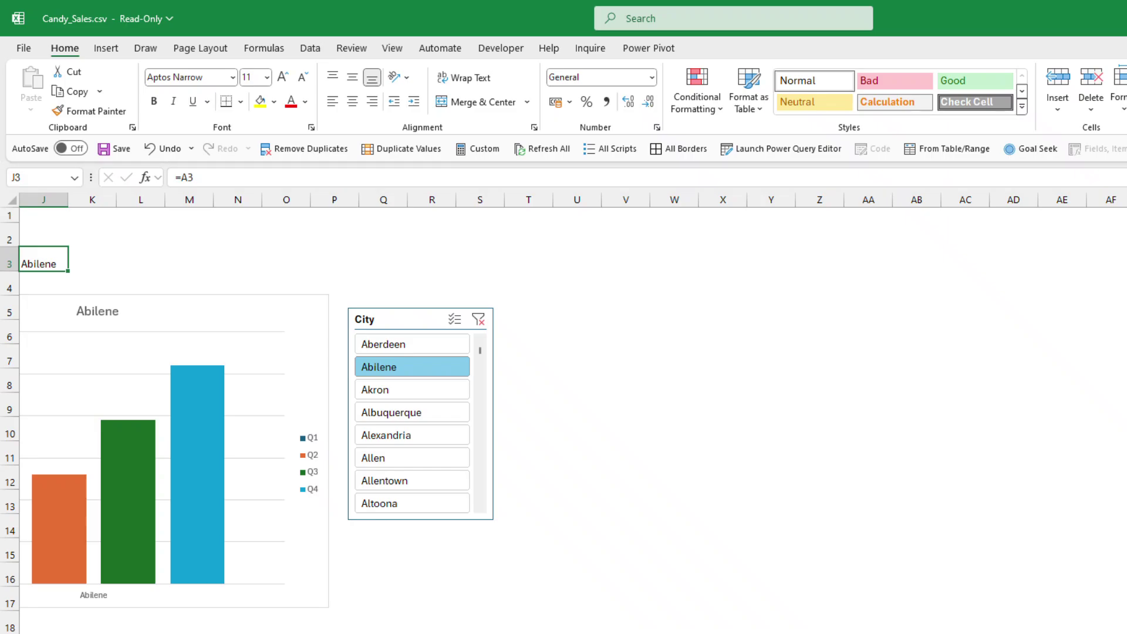
{"action": "scroll", "coordinate": [563, 411], "scroll_direction": "left", "scroll_amount": 5}
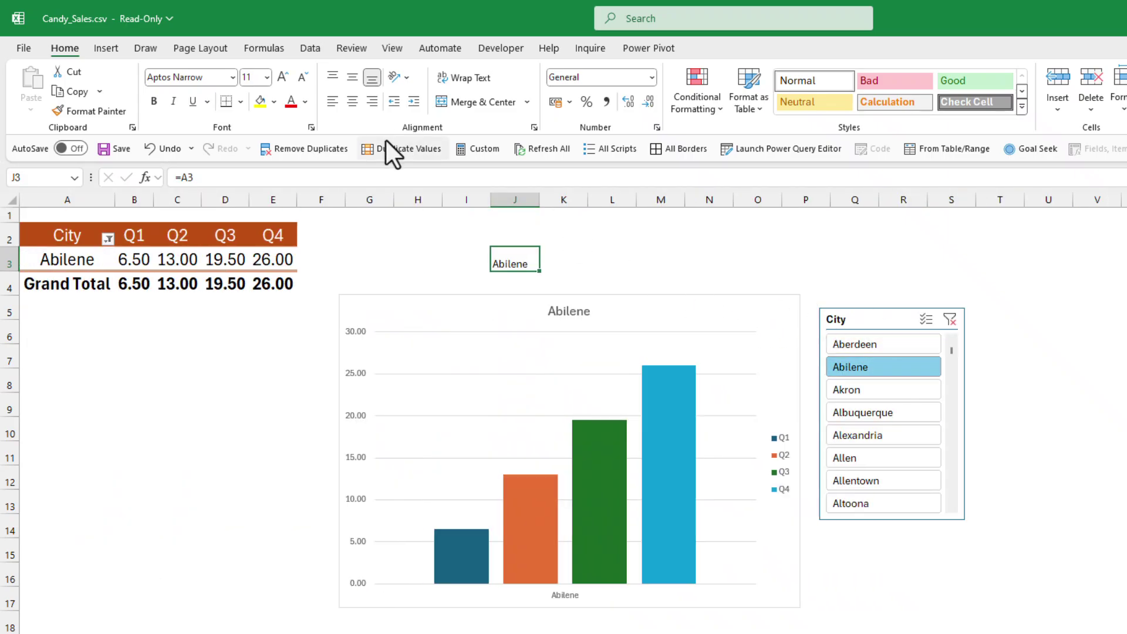
Change J3's formula to =A3 &" Year 2024" so it reads Abilene Year 2024.
{"action": "left_click", "coordinate": [381, 176]}
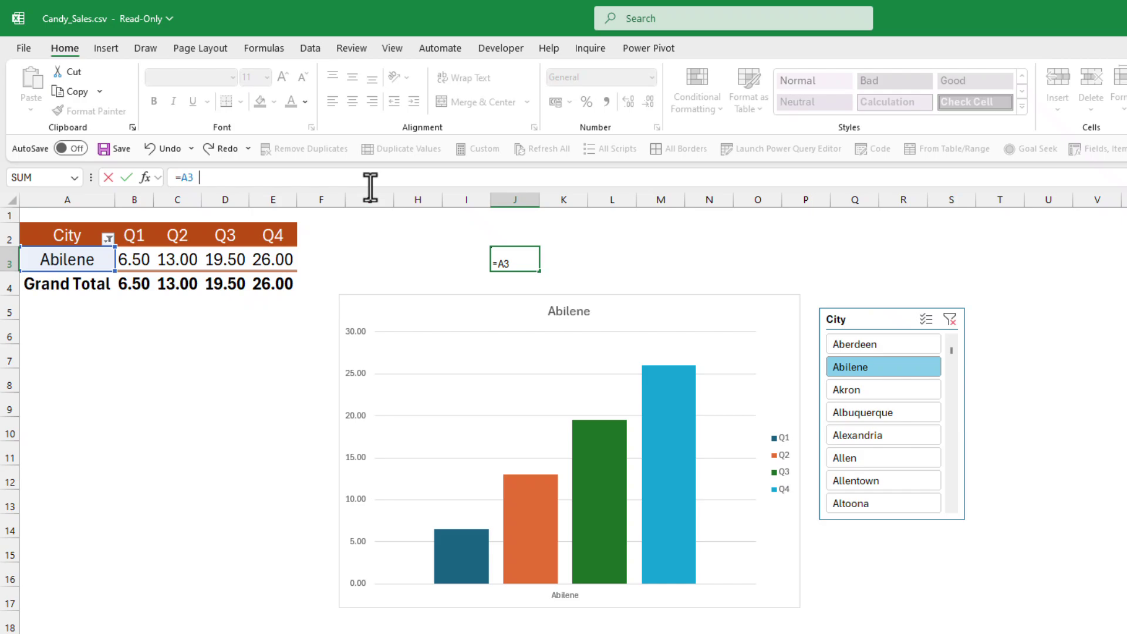
{"action": "type", "text": "&"}
{"action": "key", "text": "BackSpace"}
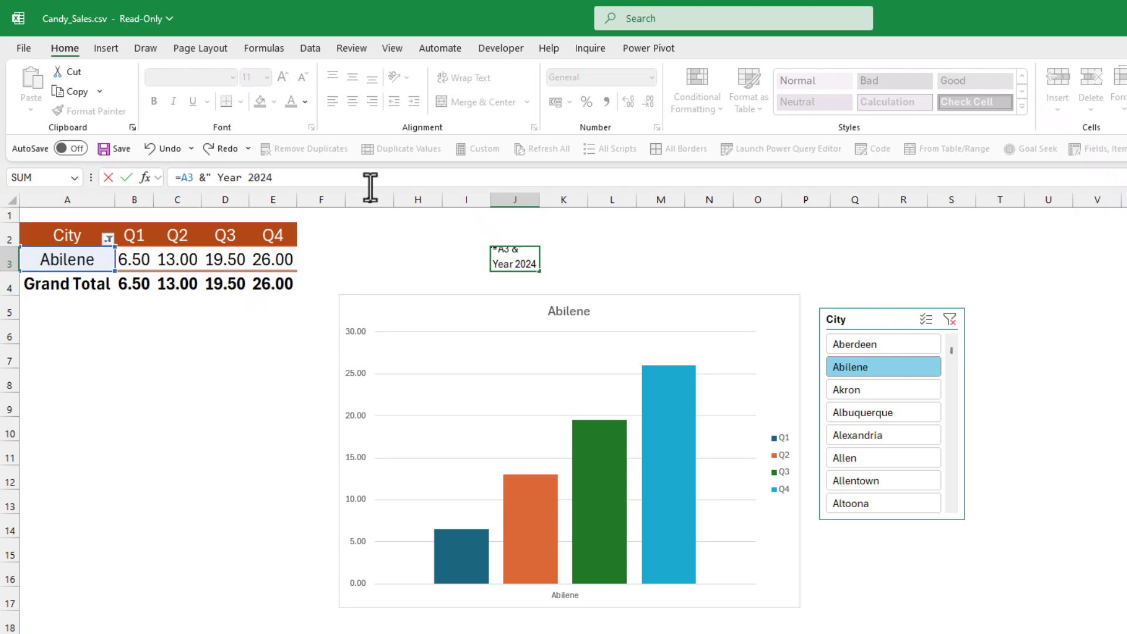
{"action": "key", "text": "Return"}
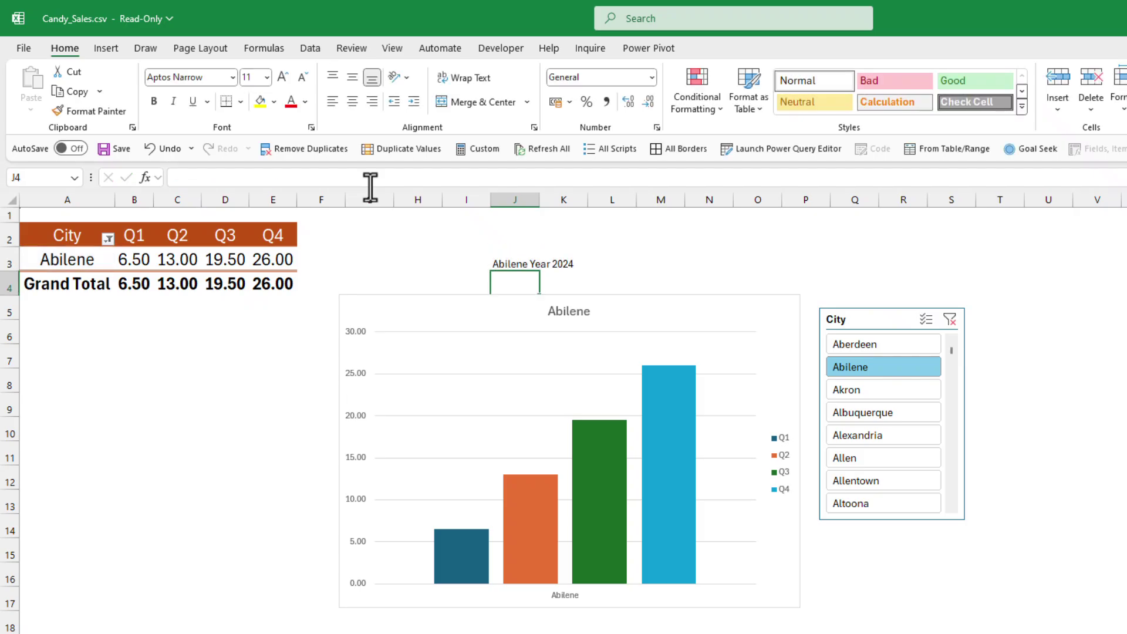
Relink the chart title to helper cell J3 with =YT!$J$3.
{"action": "left_click", "coordinate": [569, 311]}
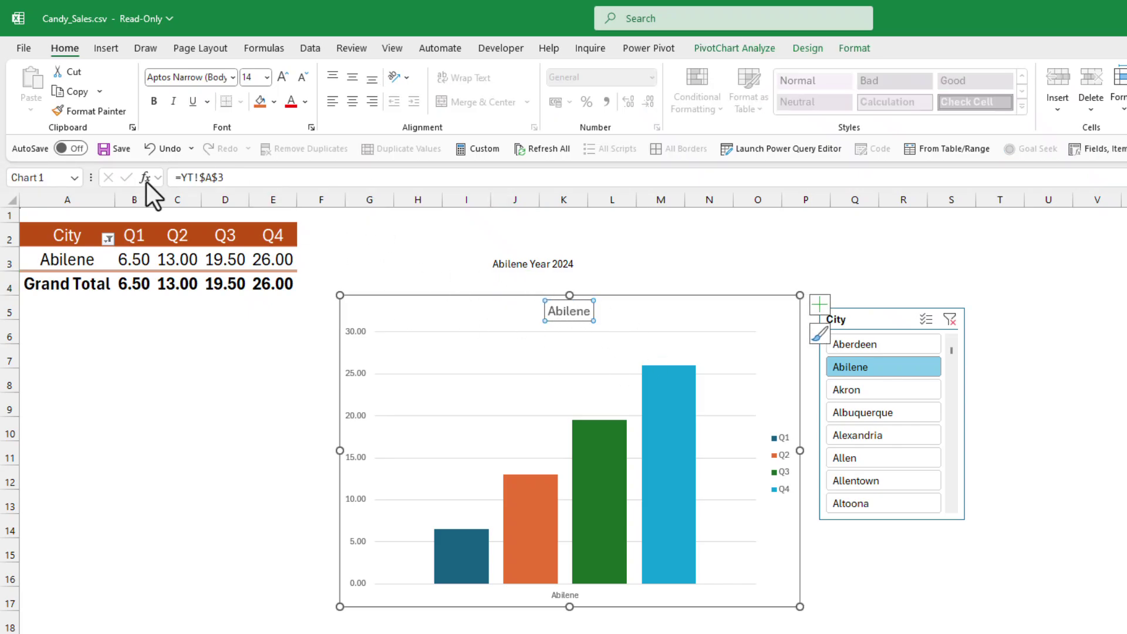
{"action": "left_click_drag", "start_coordinate": [226, 177], "coordinate": [6, 188]}
{"action": "type", "text": "="}
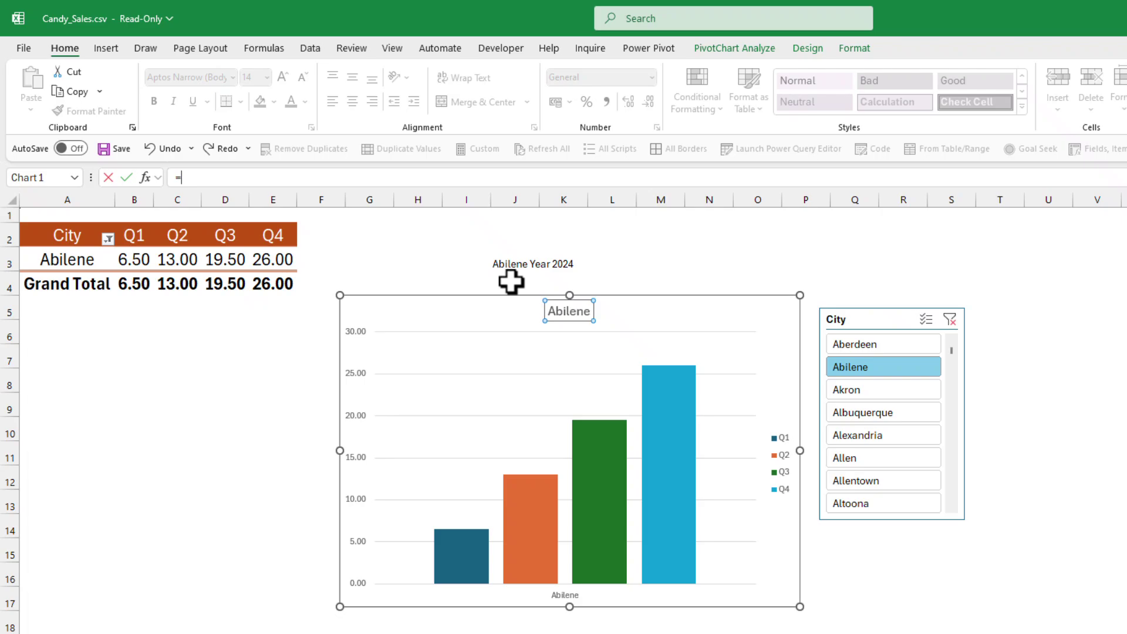
{"action": "left_click", "coordinate": [503, 264]}
{"action": "key", "text": "Return"}
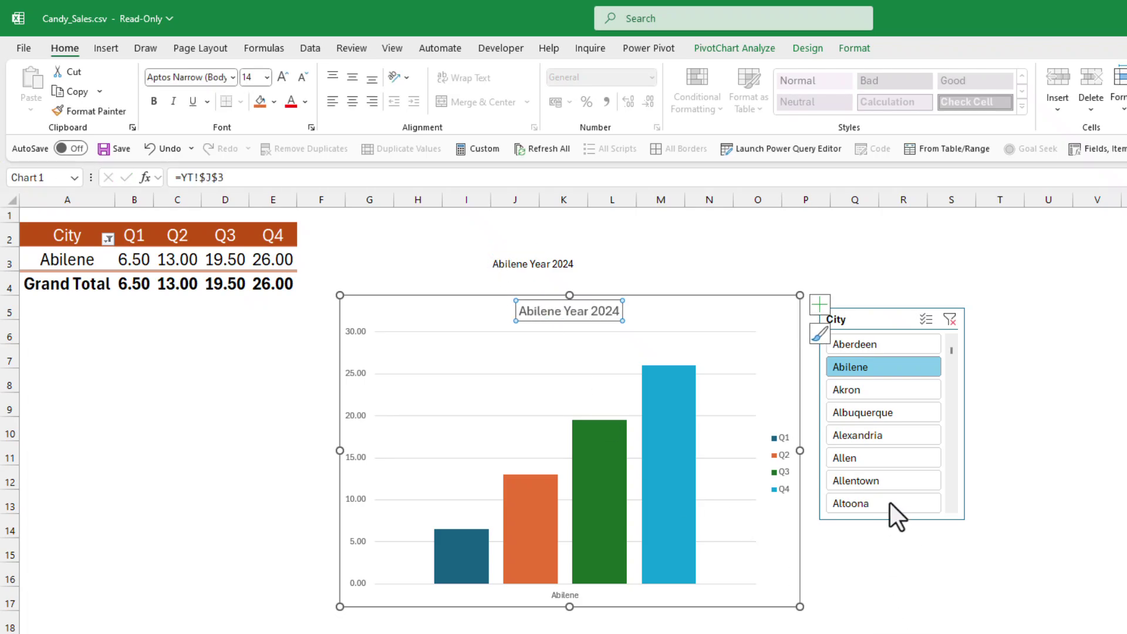
Test the title with Albuquerque, Allen and Akron, move the chart up, and end on Allen.
{"action": "left_click", "coordinate": [865, 414]}
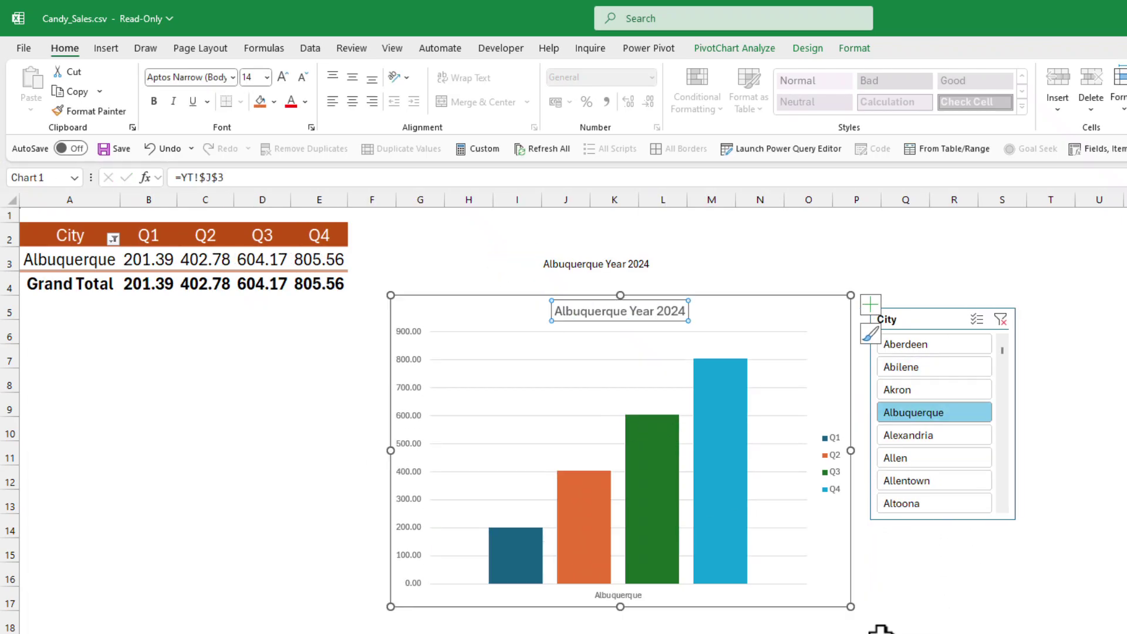
{"action": "left_click", "coordinate": [932, 459]}
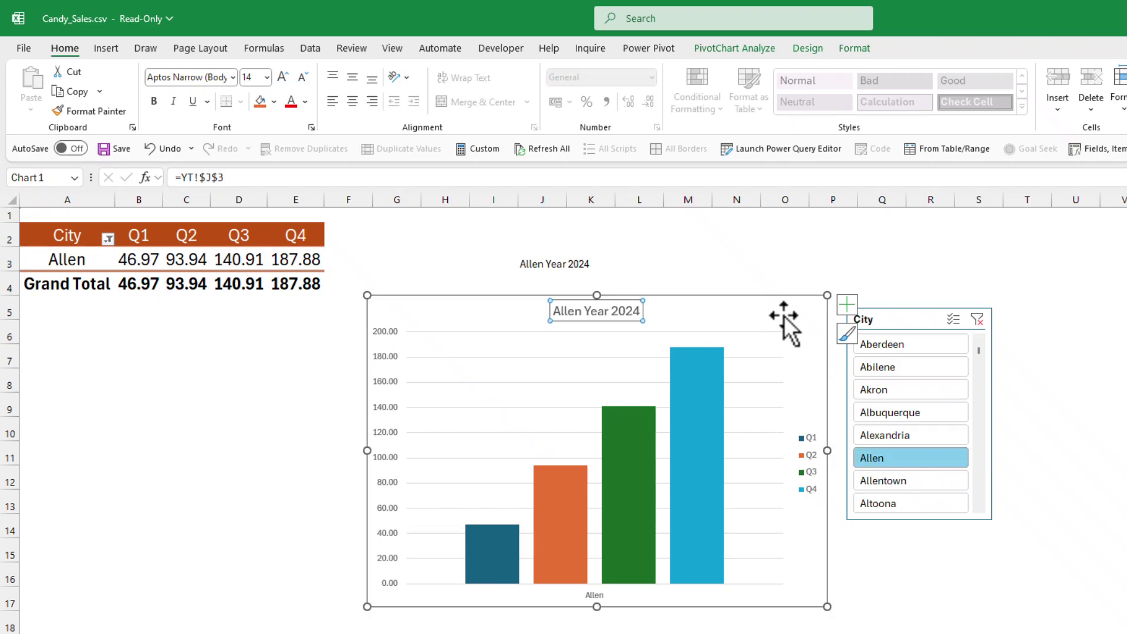
{"action": "left_click_drag", "start_coordinate": [687, 301], "coordinate": [681, 243]}
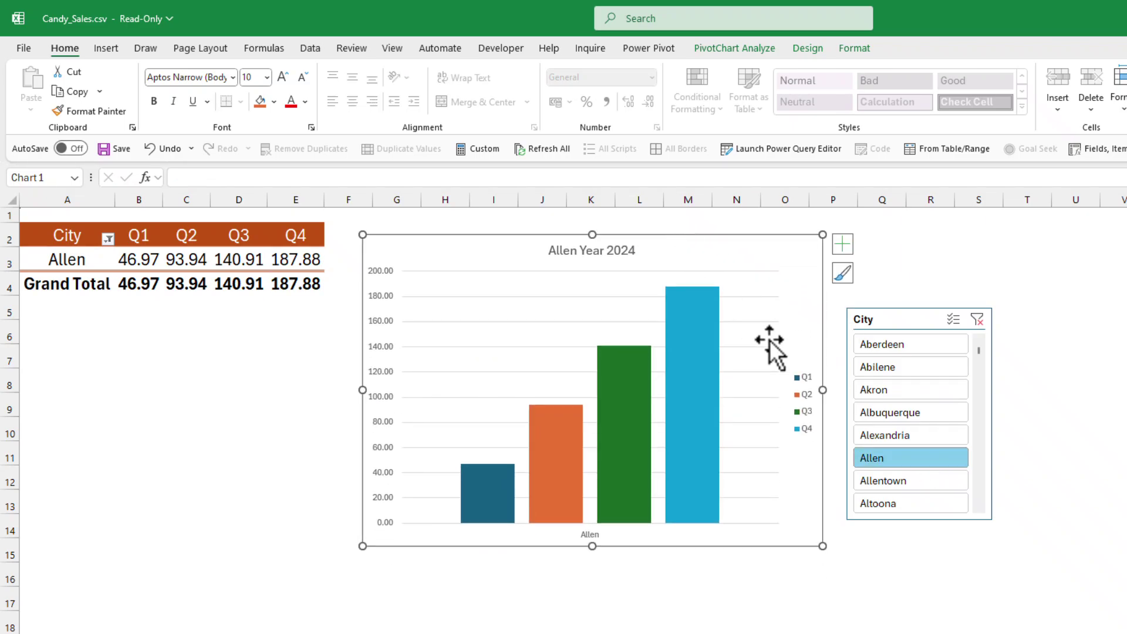
{"action": "left_click", "coordinate": [906, 385]}
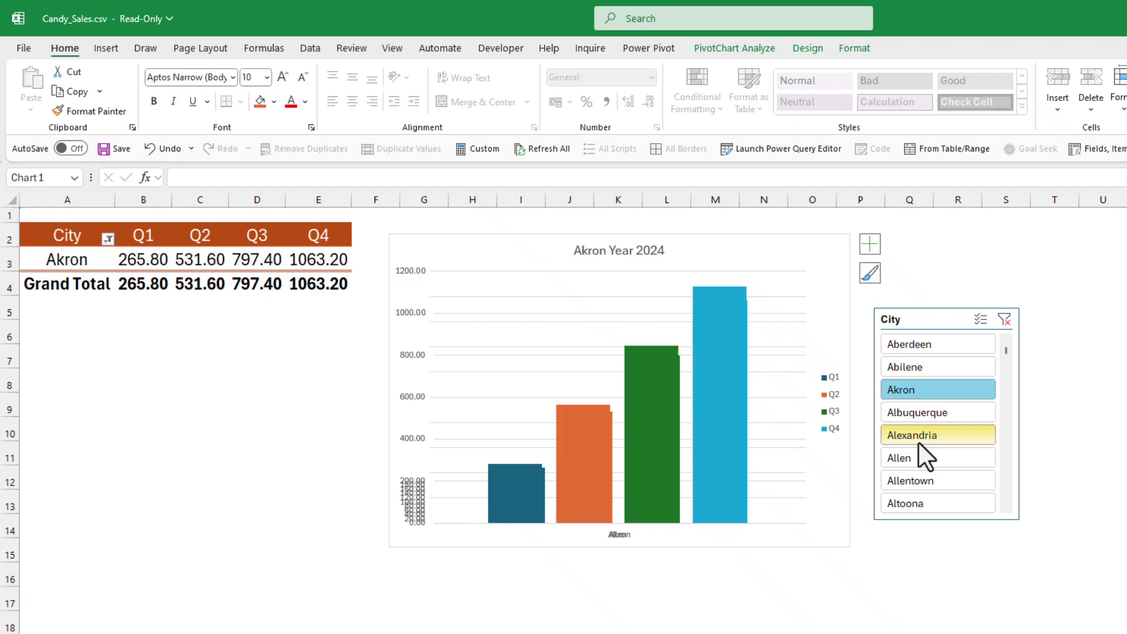
{"action": "left_click", "coordinate": [917, 459]}
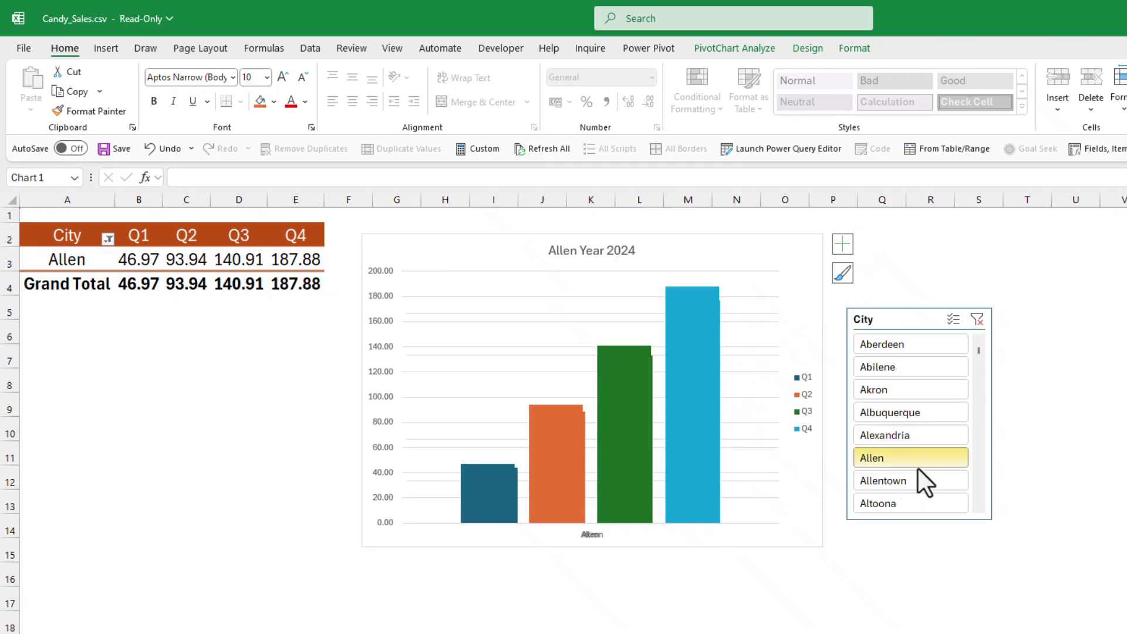